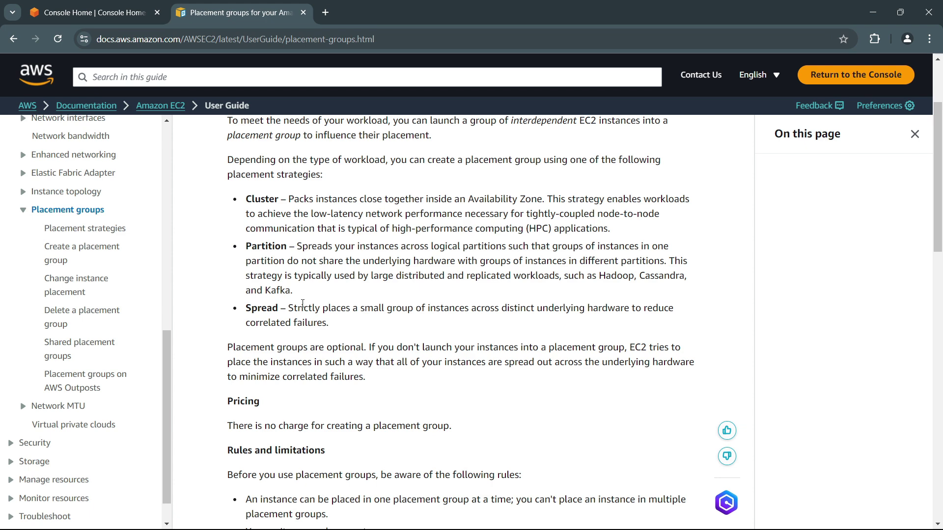
# Read the EC2 placement strategies documentation on cluster, partition and spread placement groups, including their rules and limitations, and close it.
pyautogui.scroll(3, 303, 304)
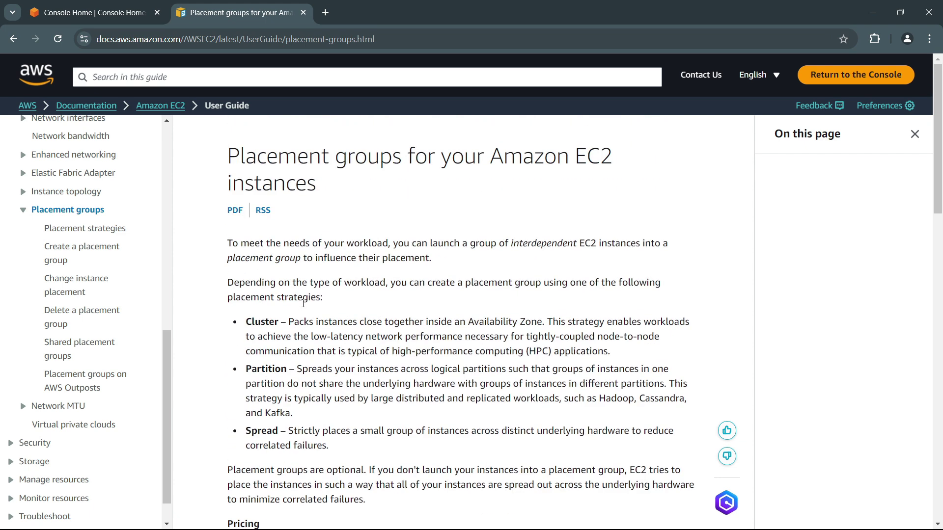
pyautogui.click(81, 229)
pyautogui.scroll(-5, 511, 376)
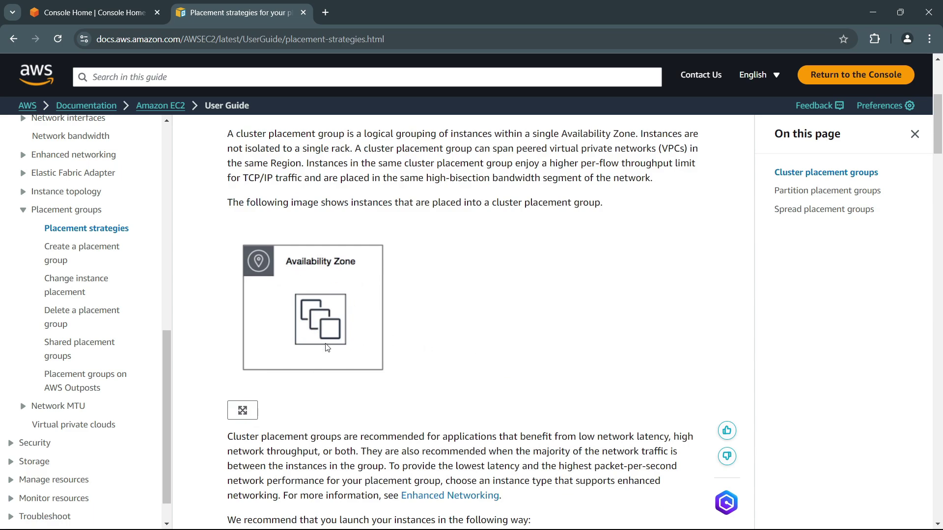
pyautogui.scroll(4, 327, 348)
pyautogui.scroll(-20, 439, 353)
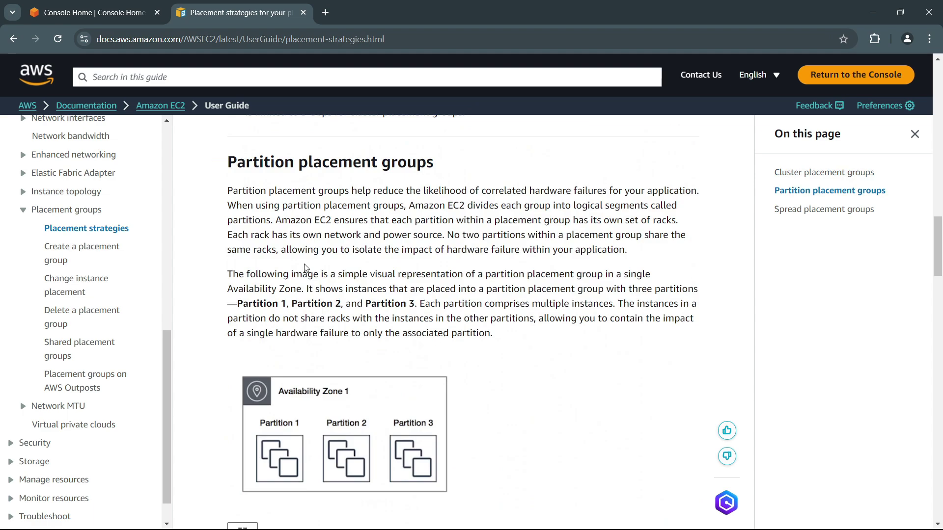
pyautogui.scroll(-3, 309, 269)
pyautogui.scroll(-18, 435, 335)
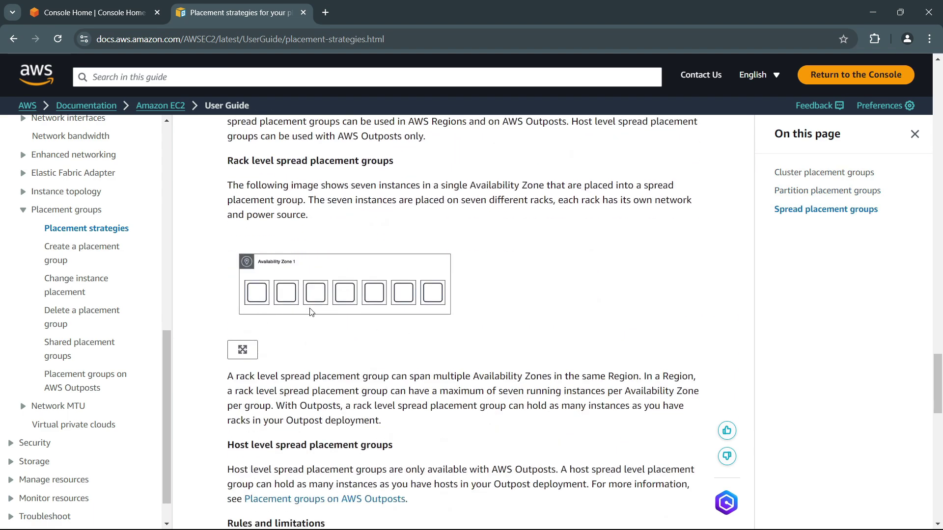
pyautogui.scroll(4, 492, 315)
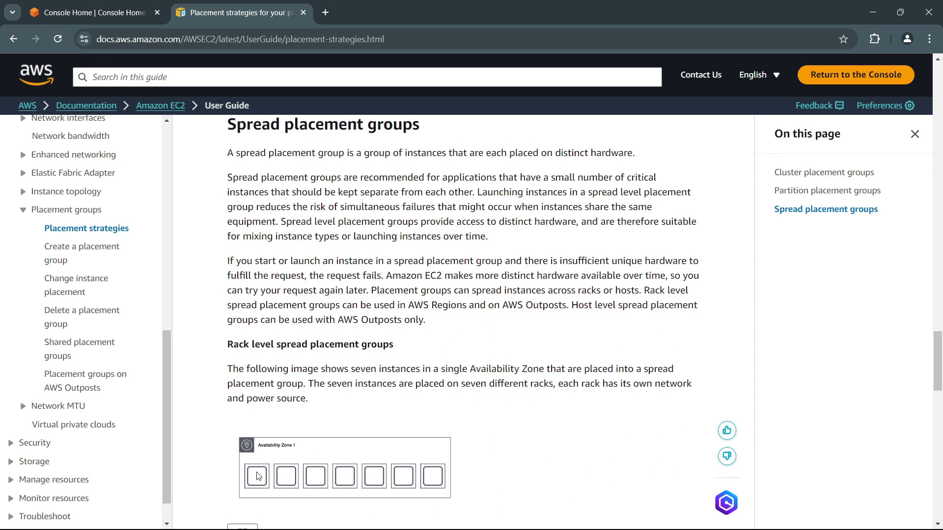
pyautogui.scroll(-3, 493, 395)
pyautogui.scroll(4, 492, 396)
pyautogui.scroll(-10, 466, 364)
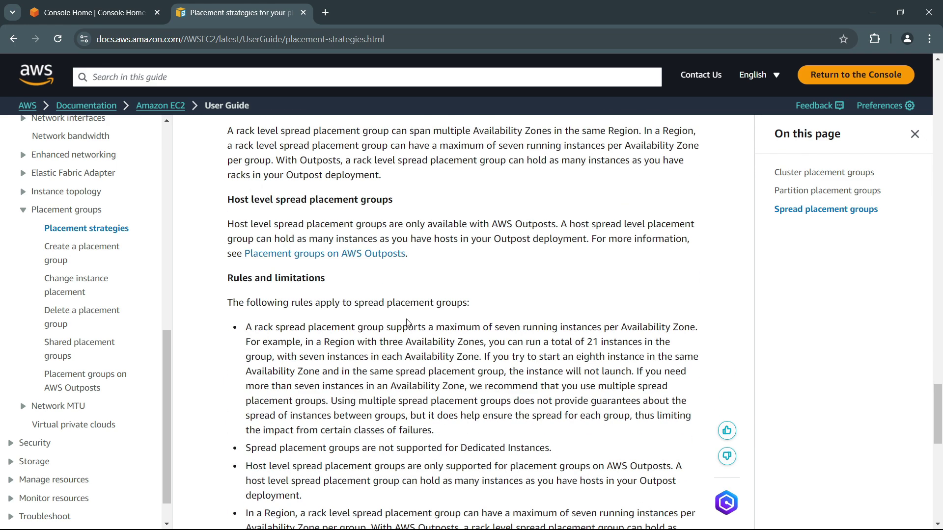
pyautogui.scroll(6, 407, 323)
pyautogui.scroll(10, 407, 322)
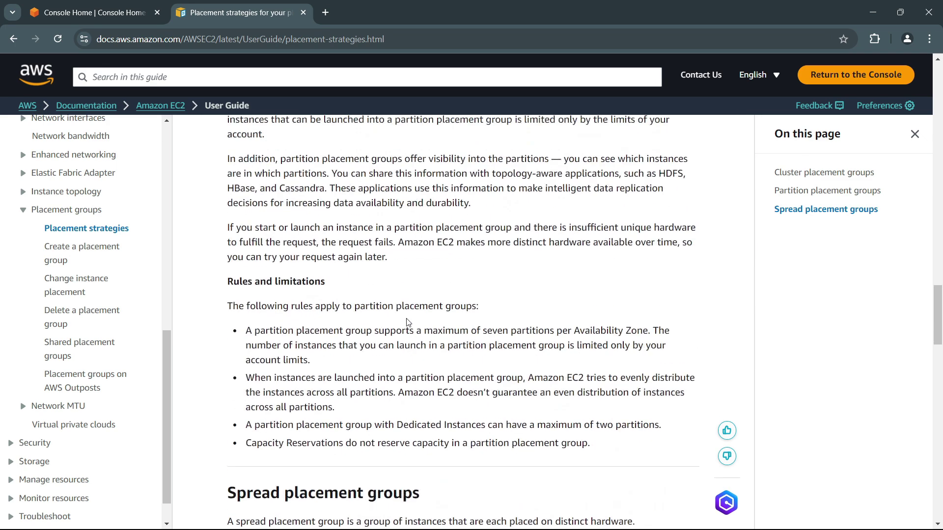
pyautogui.click(304, 13)
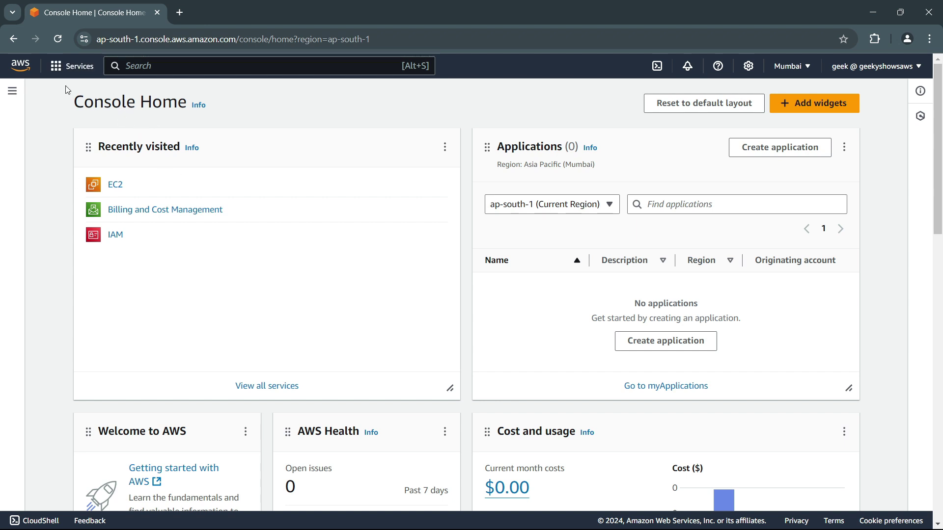
pyautogui.click(73, 66)
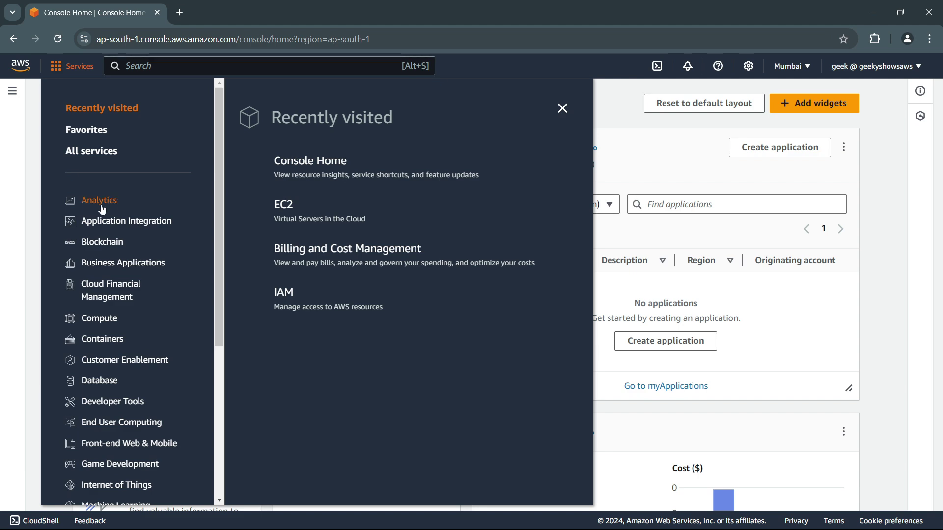
pyautogui.click(102, 156)
pyautogui.click(637, 95)
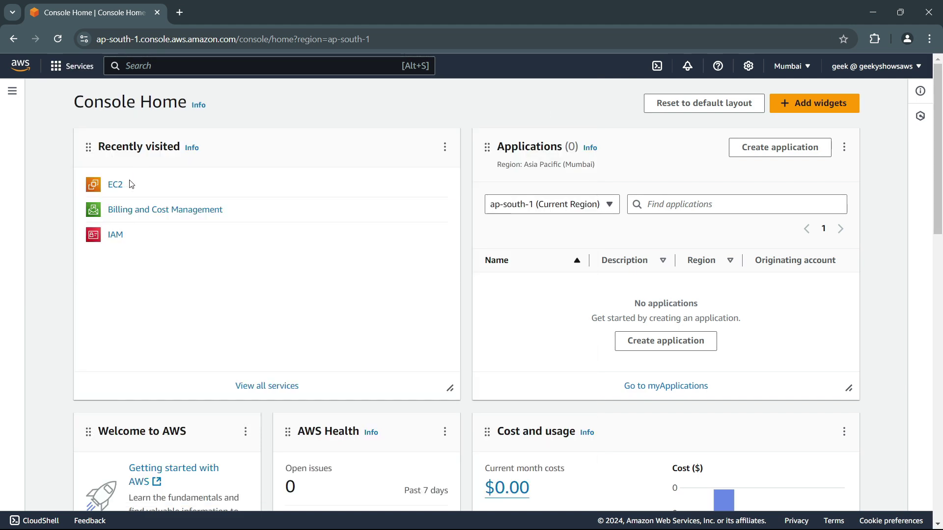
# Open the EC2 service and go to its Placement Groups page.
pyautogui.click(115, 186)
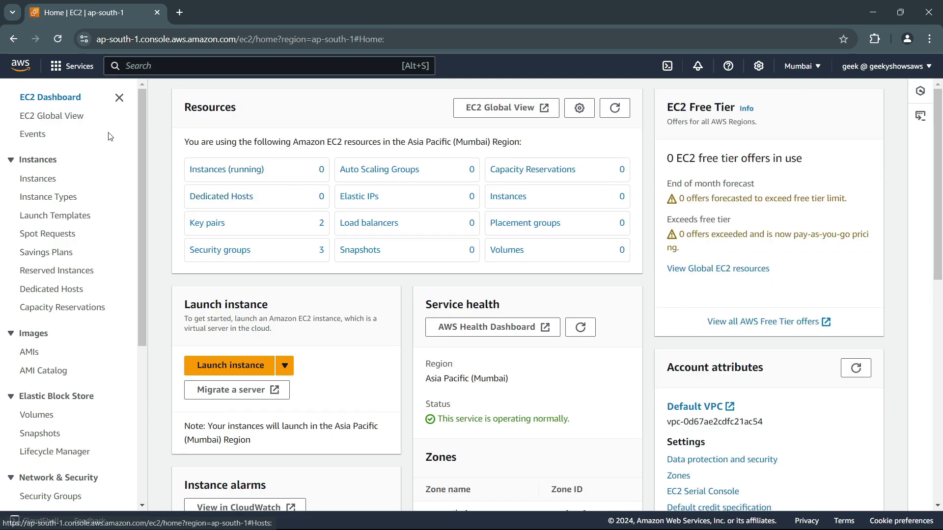
pyautogui.scroll(-5, 41, 265)
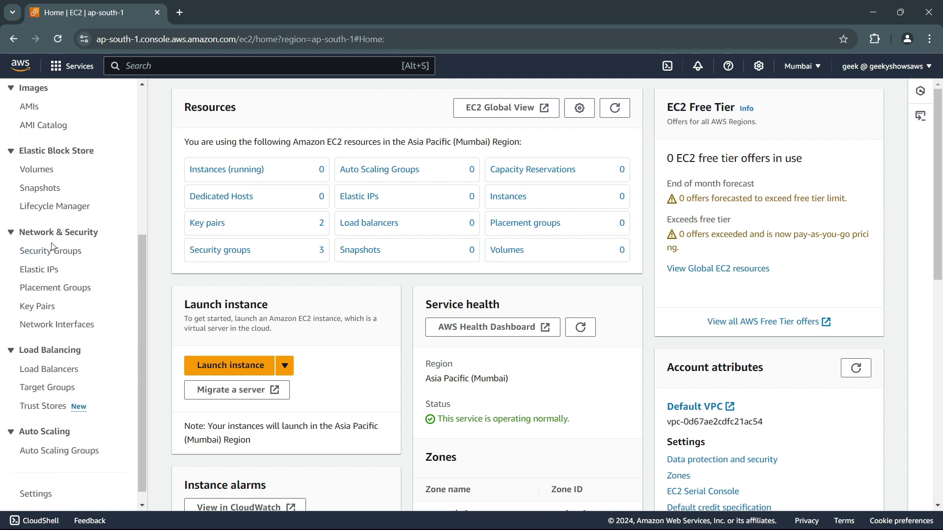
pyautogui.click(68, 293)
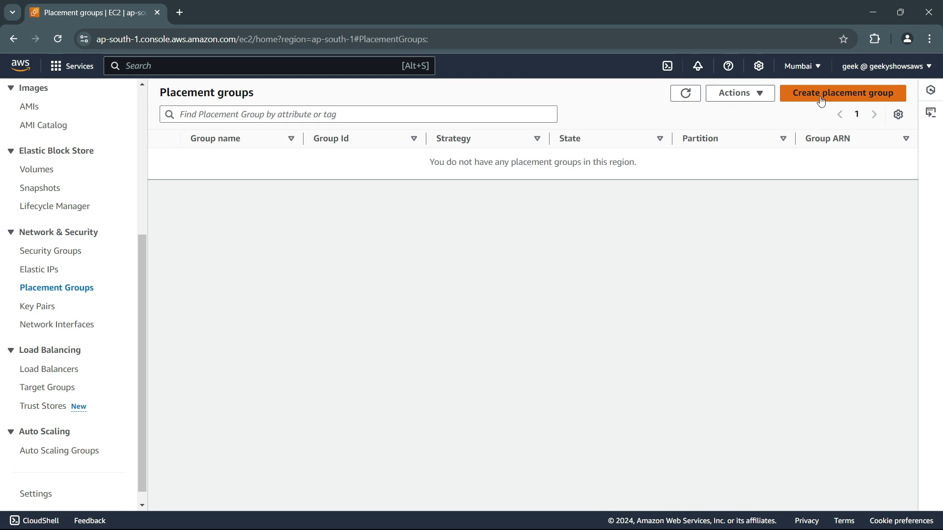
# Create a placement group named MyCluster with the Cluster placement strategy and select it in the list.
pyautogui.click(852, 102)
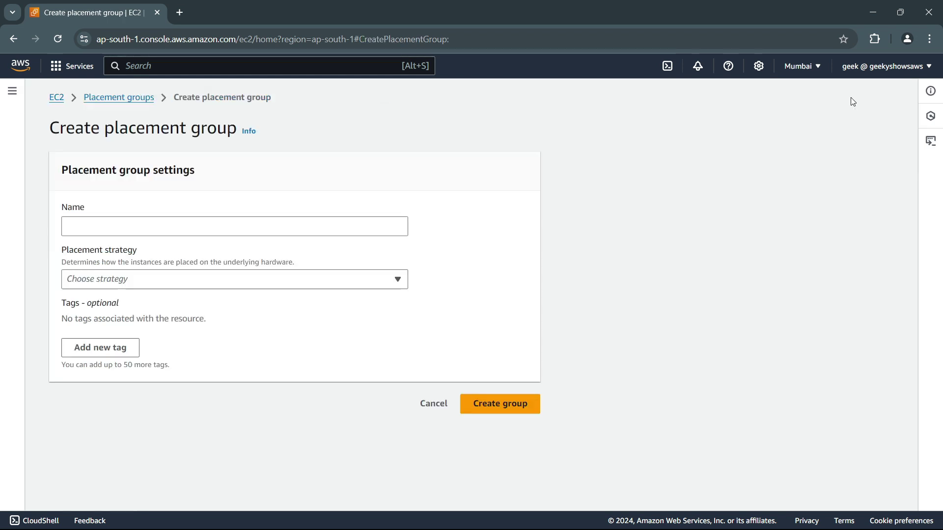
pyautogui.click(253, 230)
pyautogui.click(233, 281)
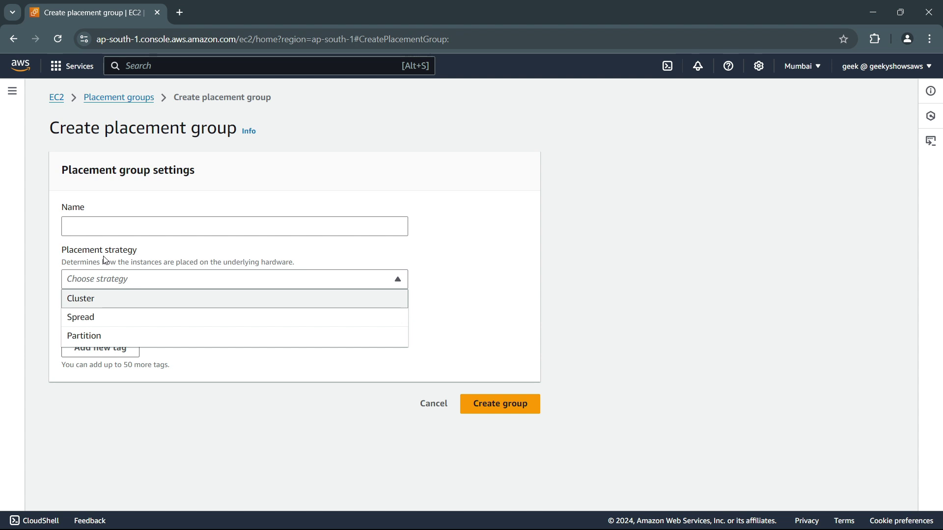
pyautogui.click(103, 301)
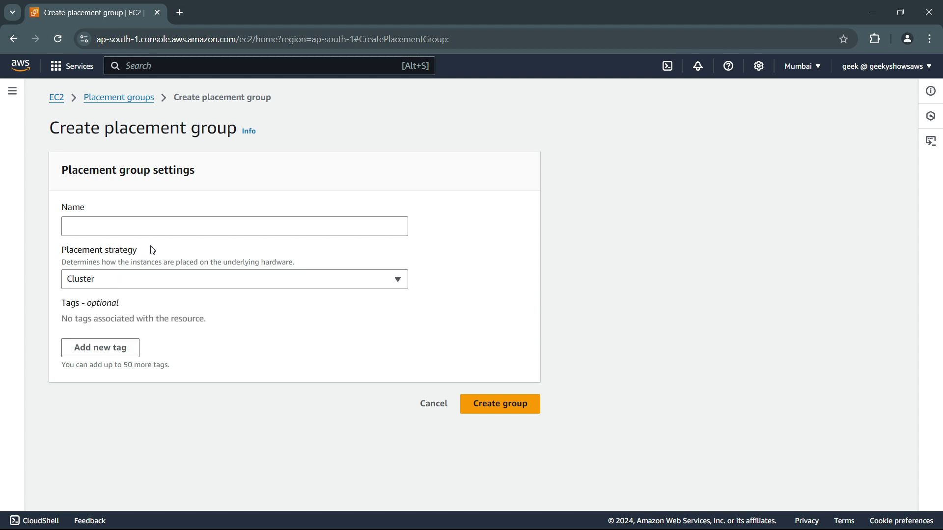
pyautogui.click(155, 227)
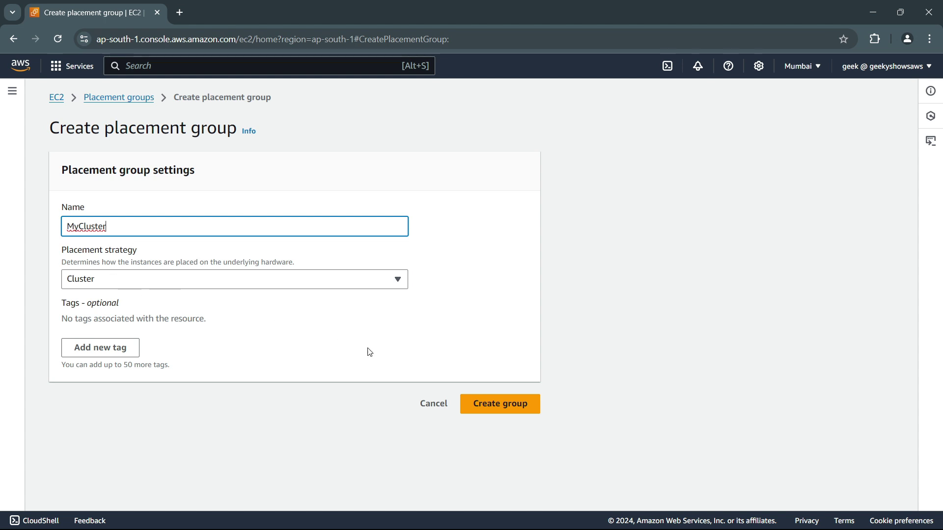
pyautogui.click(504, 405)
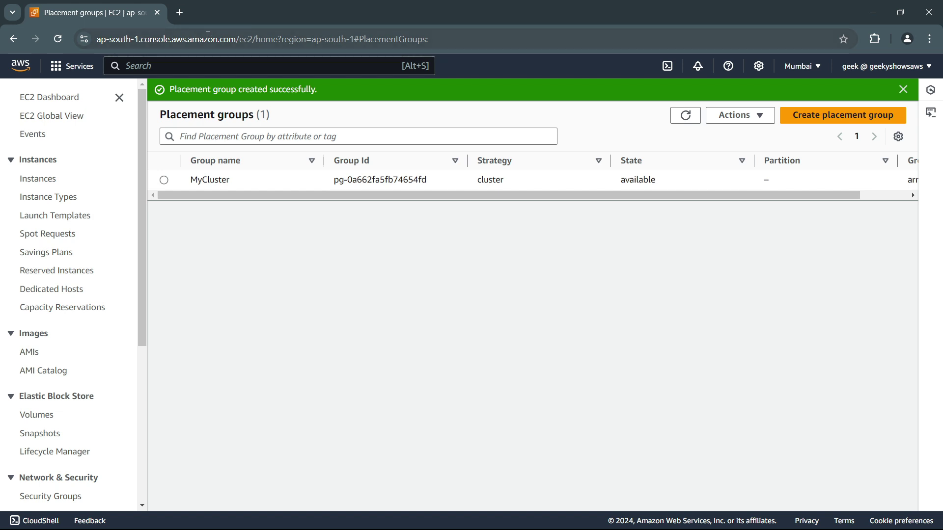
pyautogui.click(164, 180)
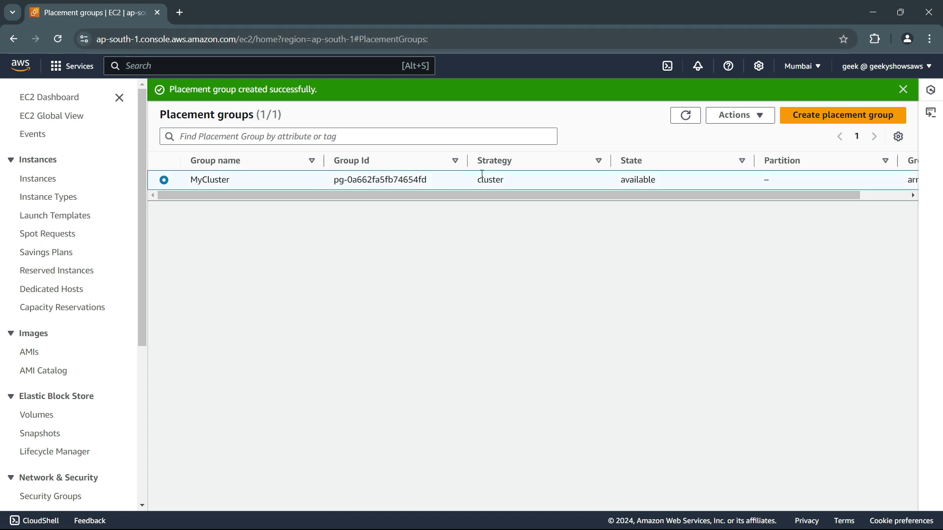
# Create a placement group named MySpread with the Spread strategy and the Rack (No restrictions) spread level.
pyautogui.click(848, 121)
pyautogui.click(143, 279)
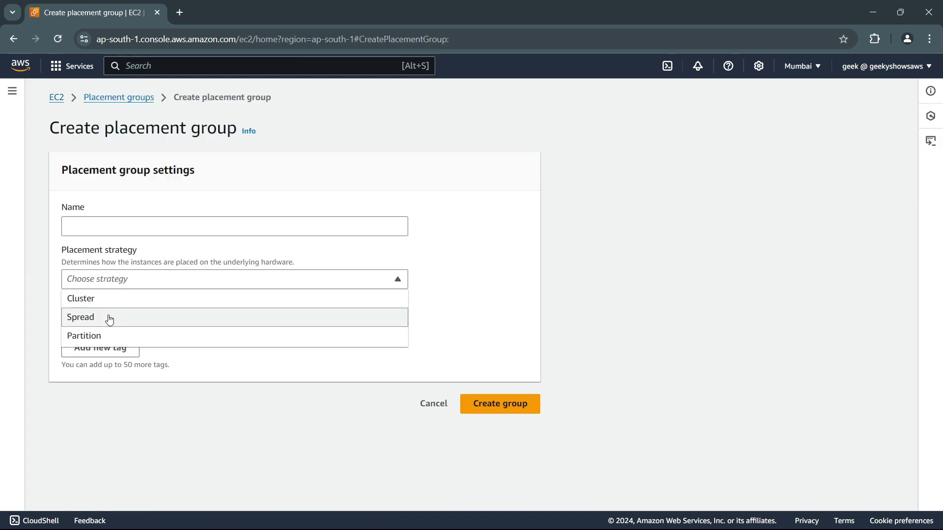
pyautogui.click(139, 319)
pyautogui.click(135, 227)
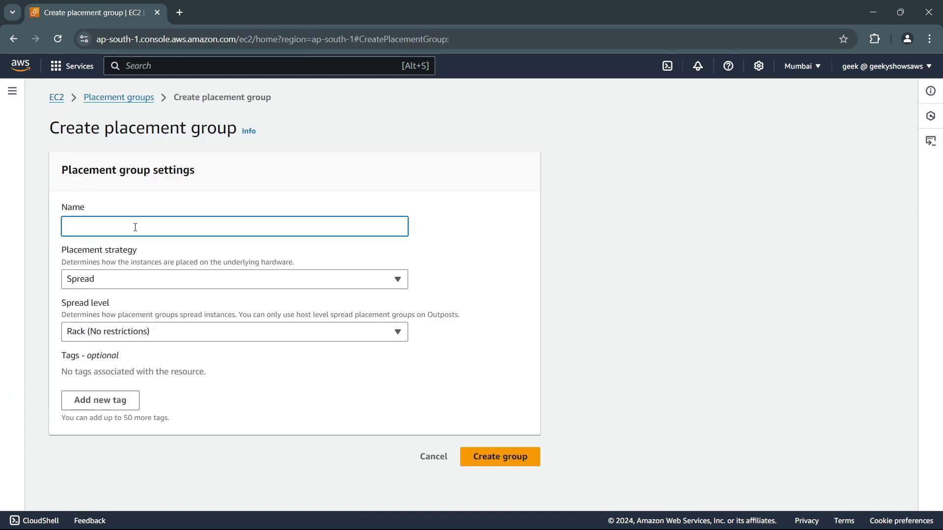
pyautogui.write('MySpread')
pyautogui.click(374, 339)
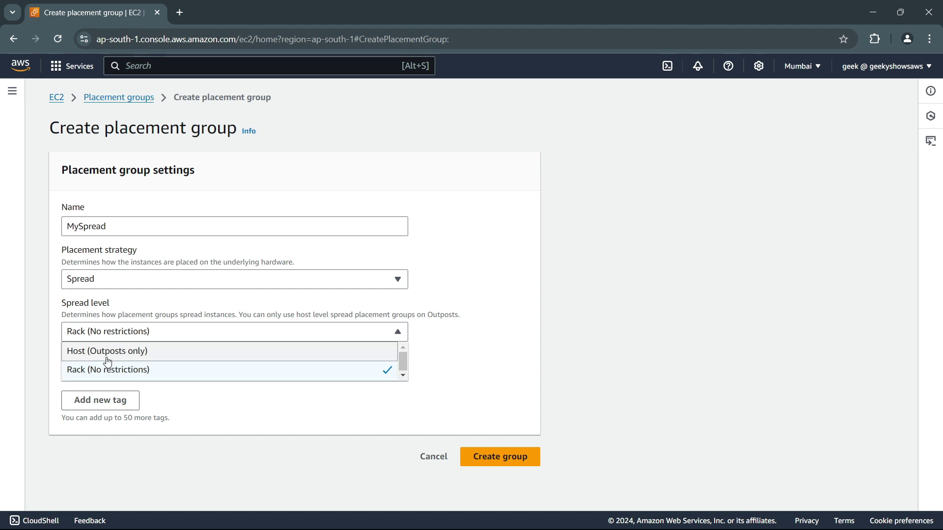
pyautogui.click(580, 314)
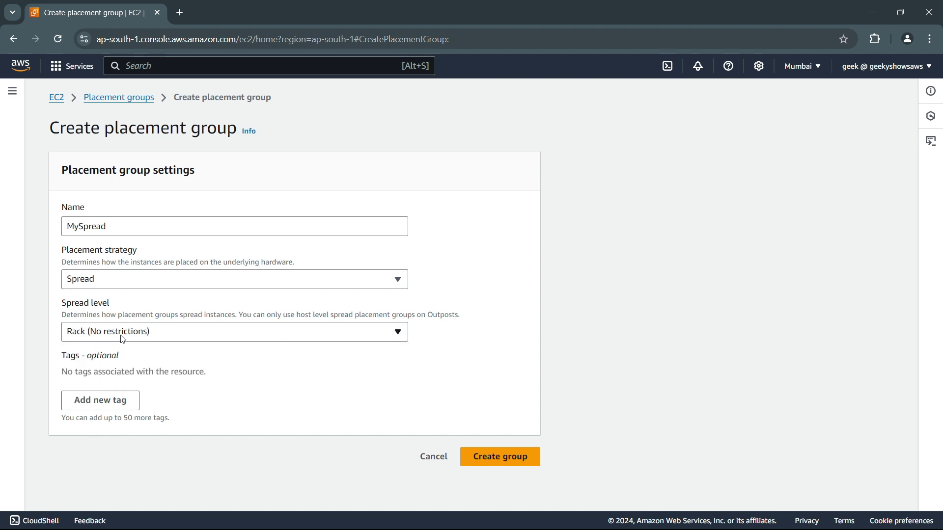
pyautogui.click(500, 457)
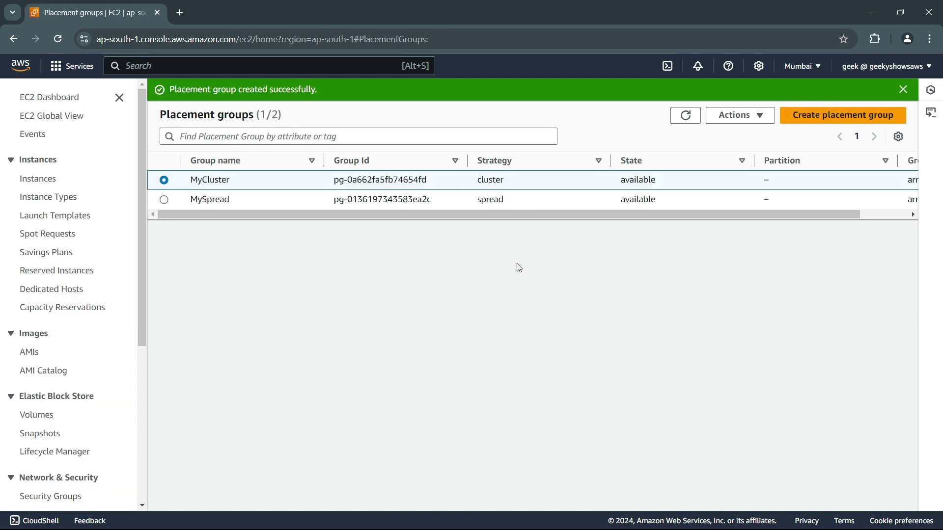
# Create a placement group named MyPartition with the Partition strategy and 2 partitions.
pyautogui.click(827, 117)
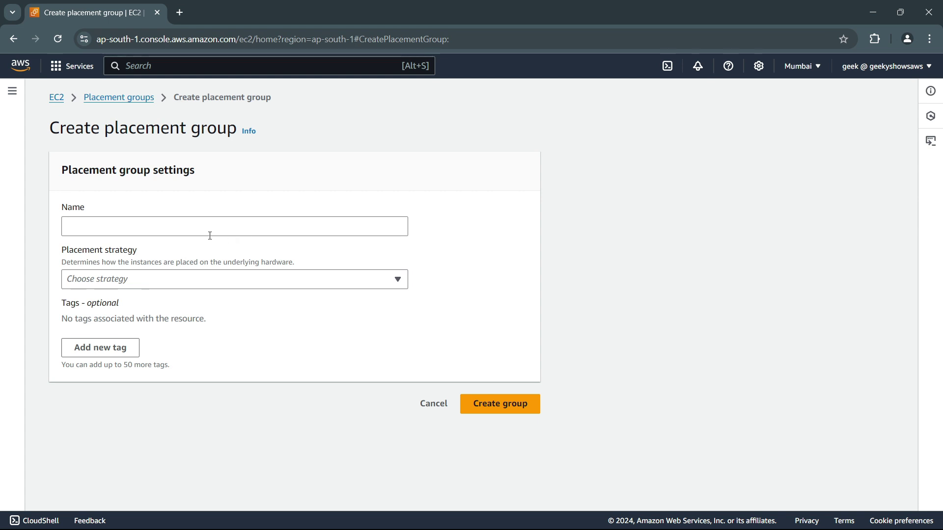
pyautogui.click(189, 229)
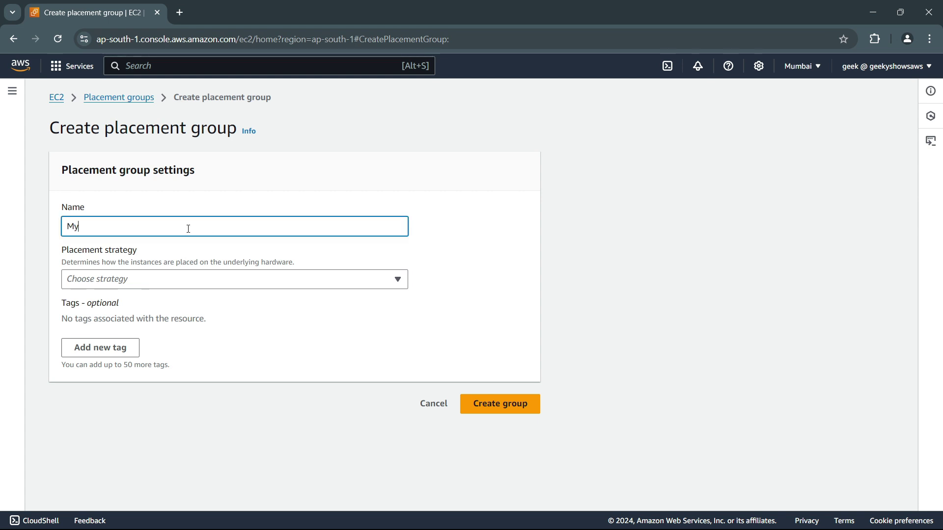
pyautogui.write('MyPartition')
pyautogui.click(157, 277)
pyautogui.click(105, 336)
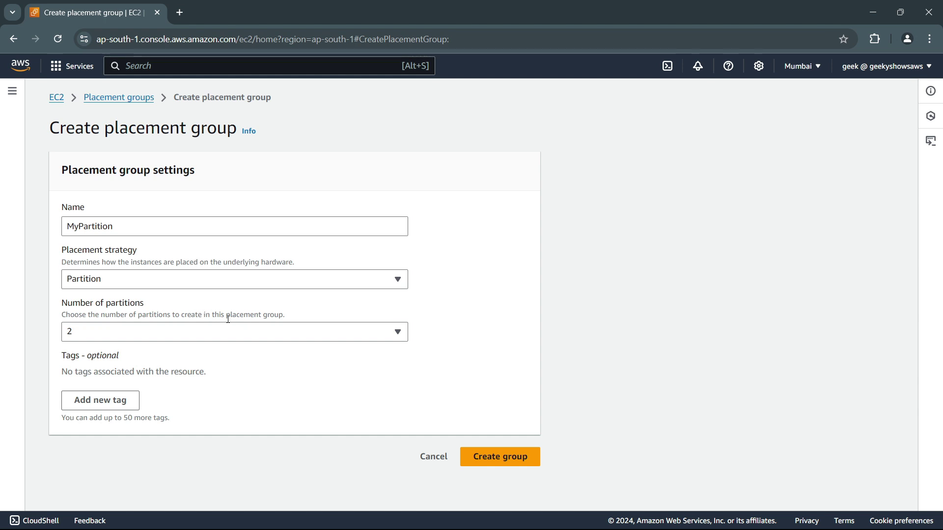
pyautogui.click(299, 331)
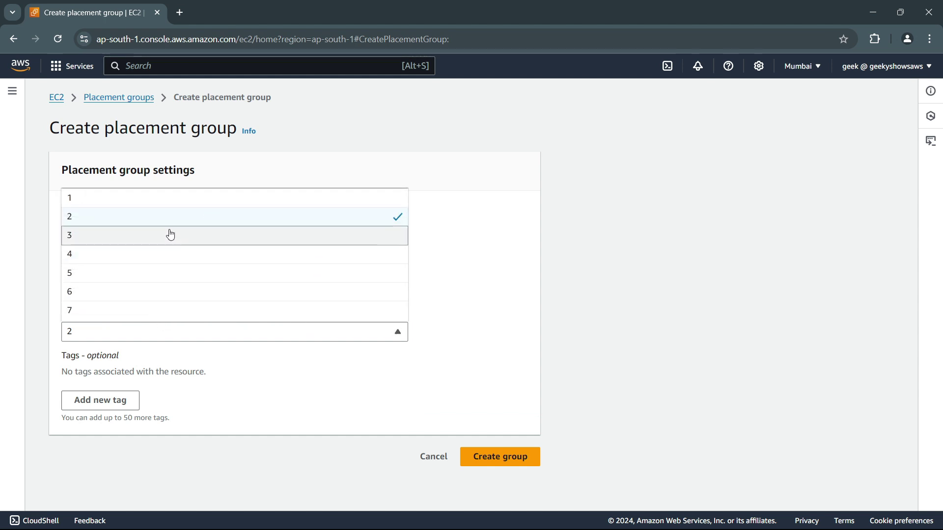
pyautogui.click(129, 220)
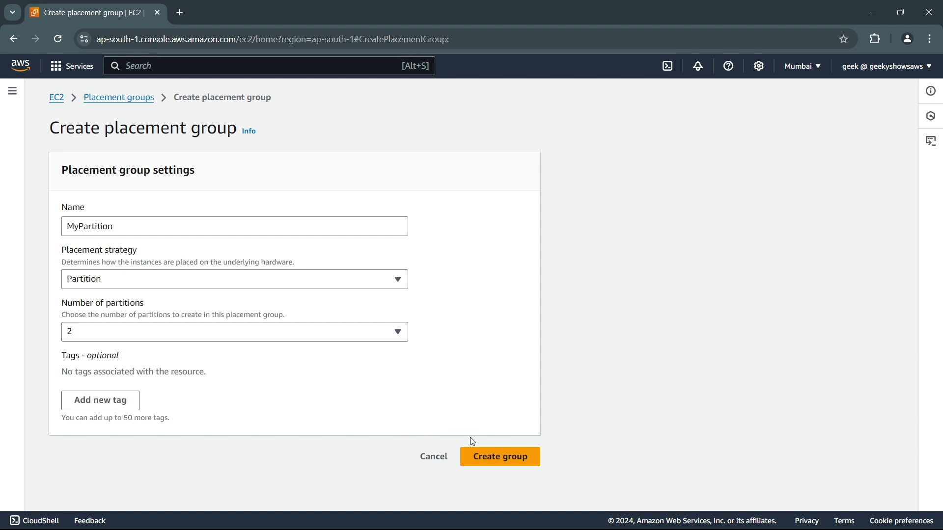
pyautogui.click(502, 462)
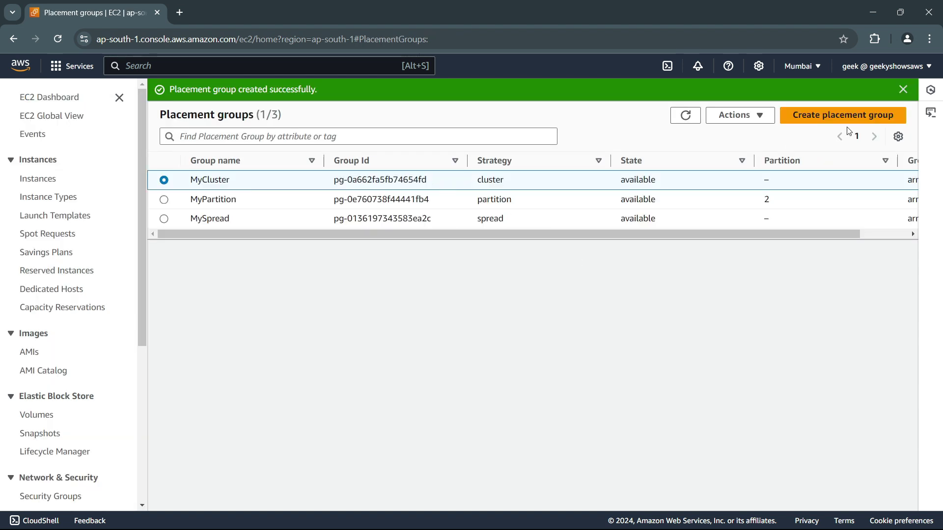
# Select the MySpread placement group and review the actions available for it.
pyautogui.moveTo(642, 234); pyautogui.dragTo(520, 246)
pyautogui.click(165, 219)
pyautogui.click(760, 117)
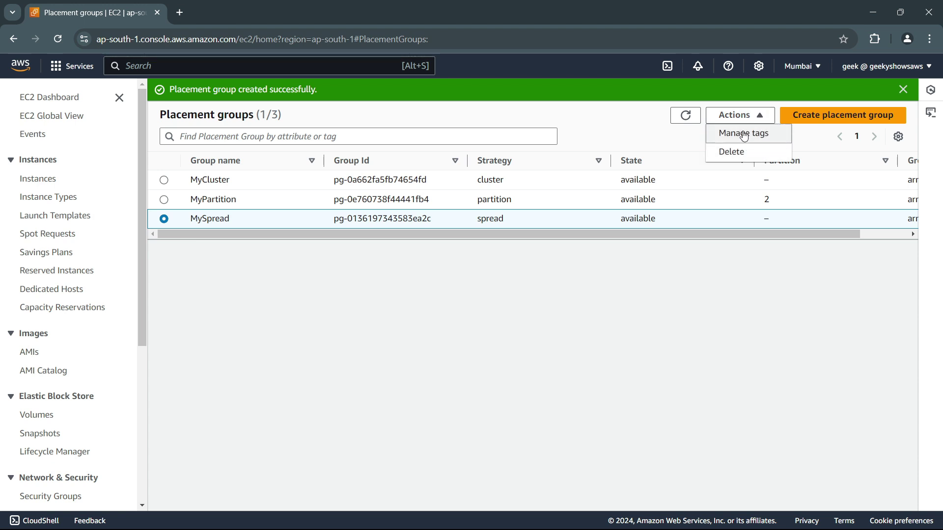
pyautogui.click(497, 274)
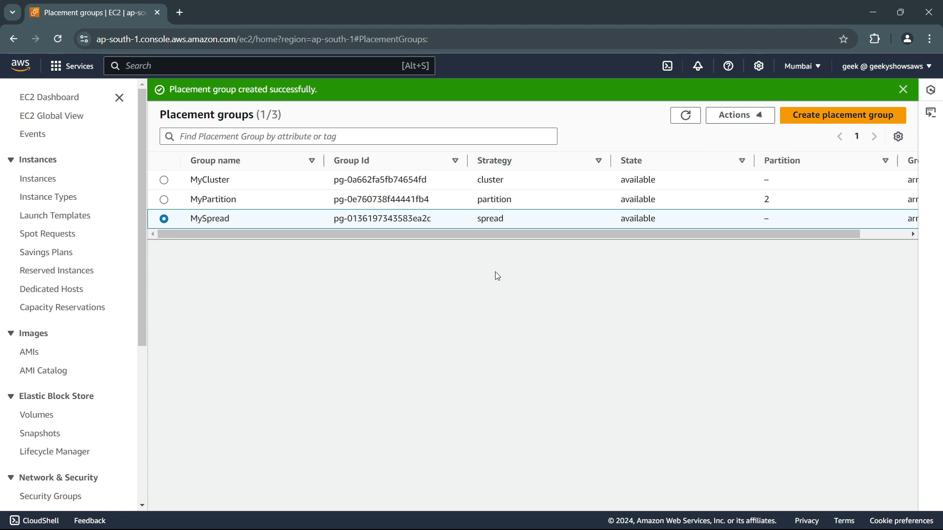
pyautogui.click(756, 118)
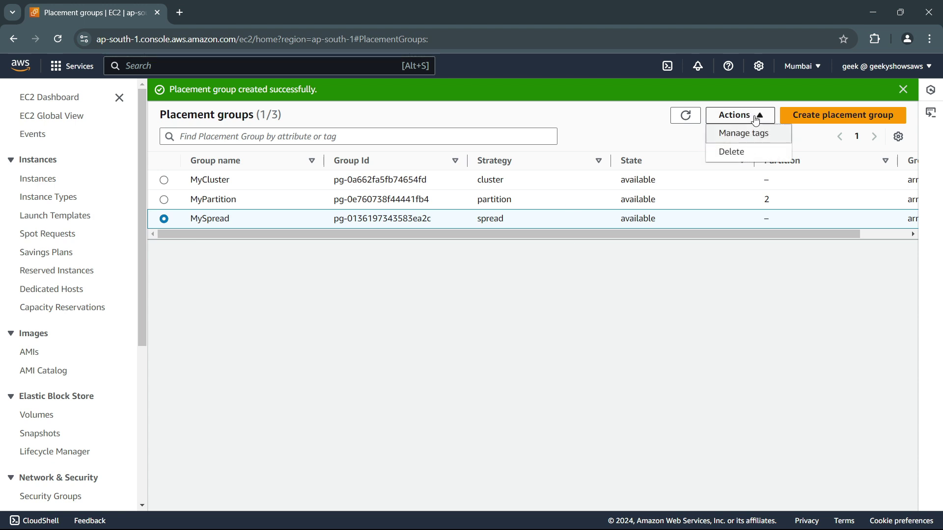
pyautogui.click(637, 328)
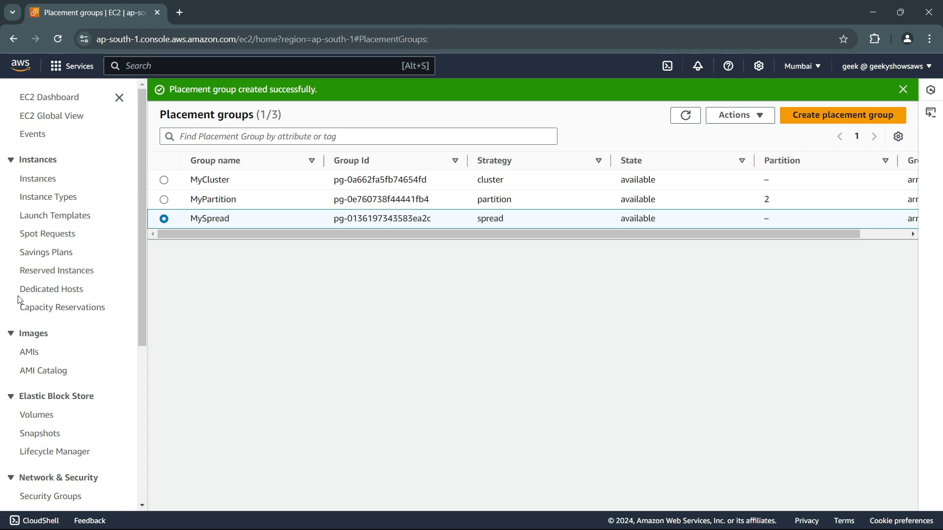
# Start launching a new EC2 instance from the Instances page and name it myinst.
pyautogui.click(34, 178)
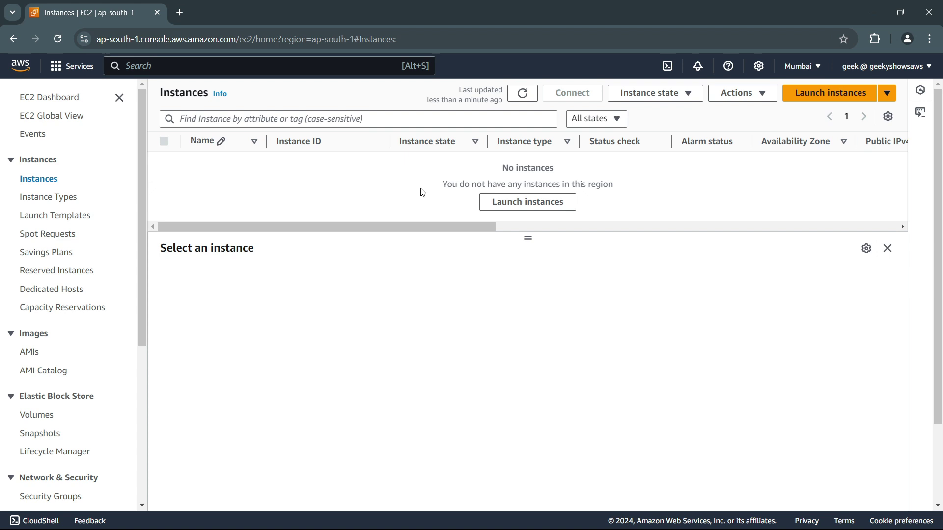
pyautogui.click(825, 98)
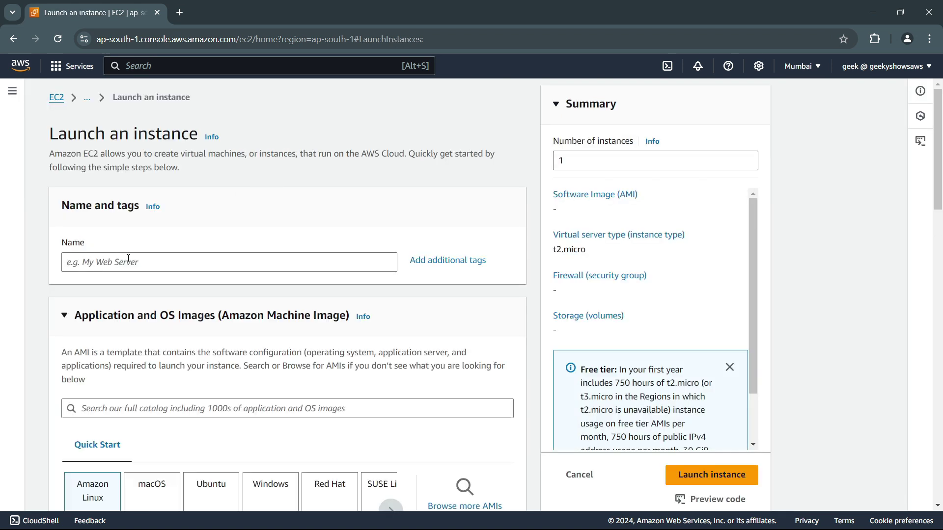
pyautogui.click(126, 262)
pyautogui.write('myweb')
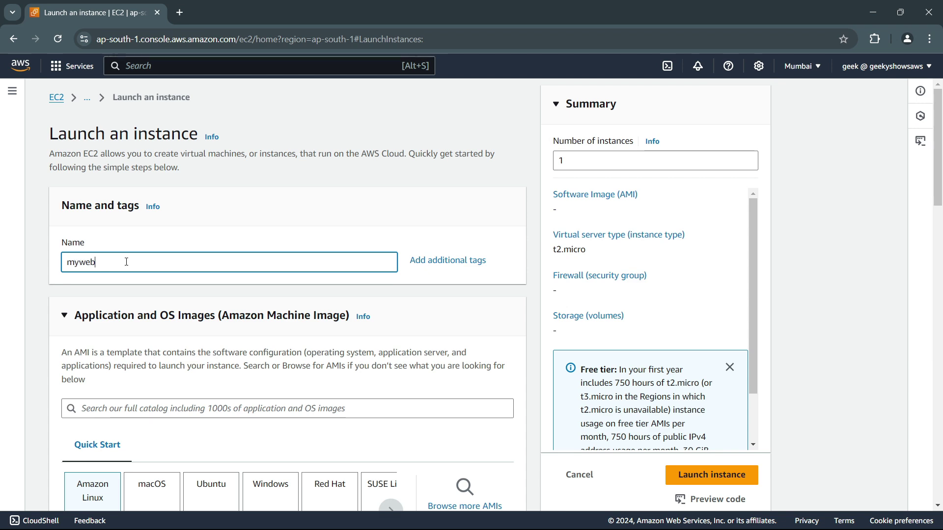
pyautogui.press('BackSpace')
pyautogui.write('myi')
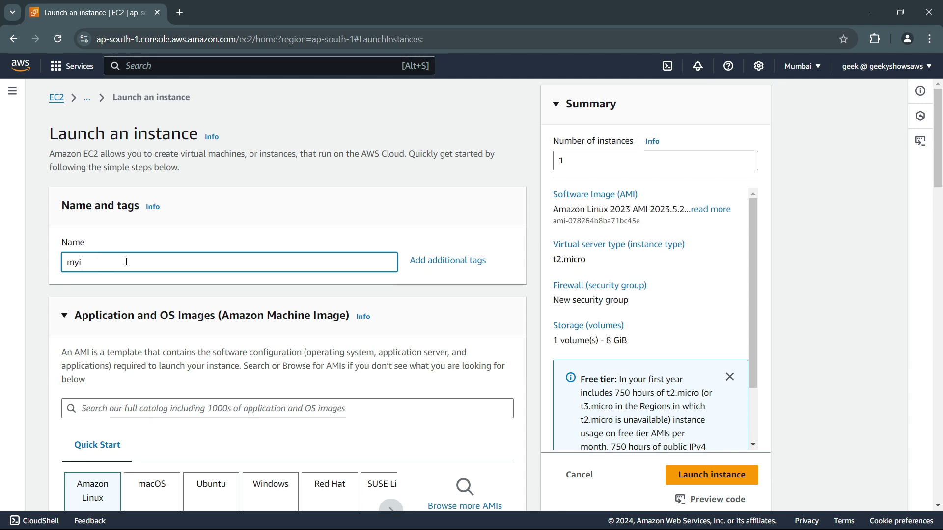
pyautogui.write('nst')
pyautogui.click(343, 202)
# Use an existing security group for the instance's firewall and choose launch-wizard-2.
pyautogui.scroll(-3, 297, 208)
pyautogui.scroll(2, 197, 179)
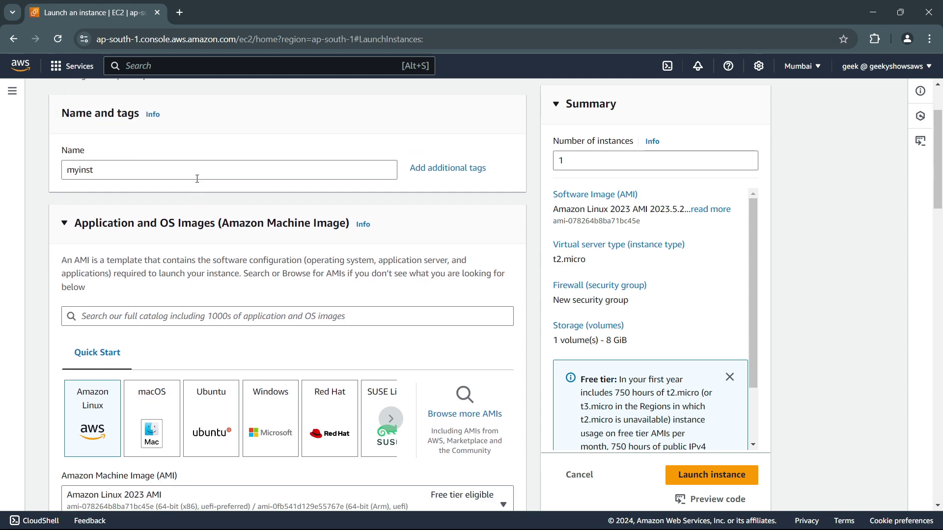
pyautogui.scroll(-2, 162, 246)
pyautogui.scroll(-3, 93, 322)
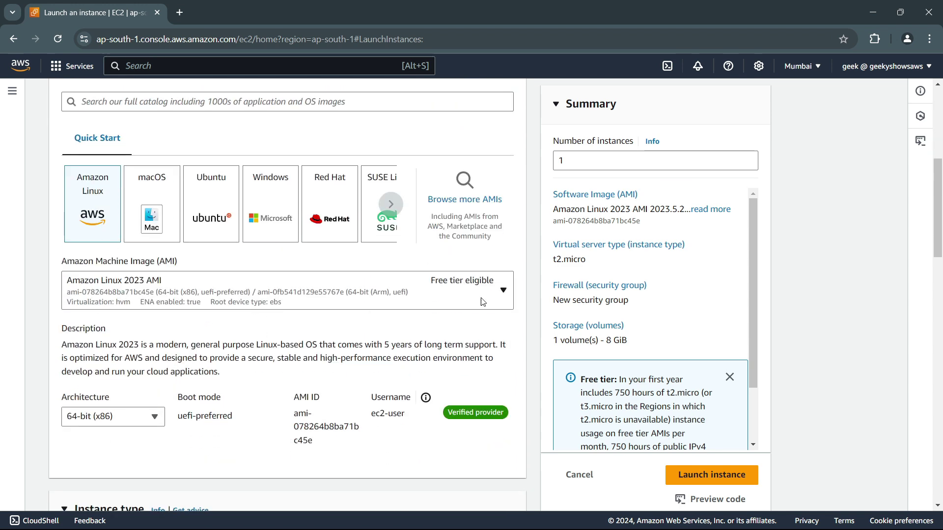
pyautogui.scroll(-1, 479, 301)
pyautogui.scroll(-2, 179, 364)
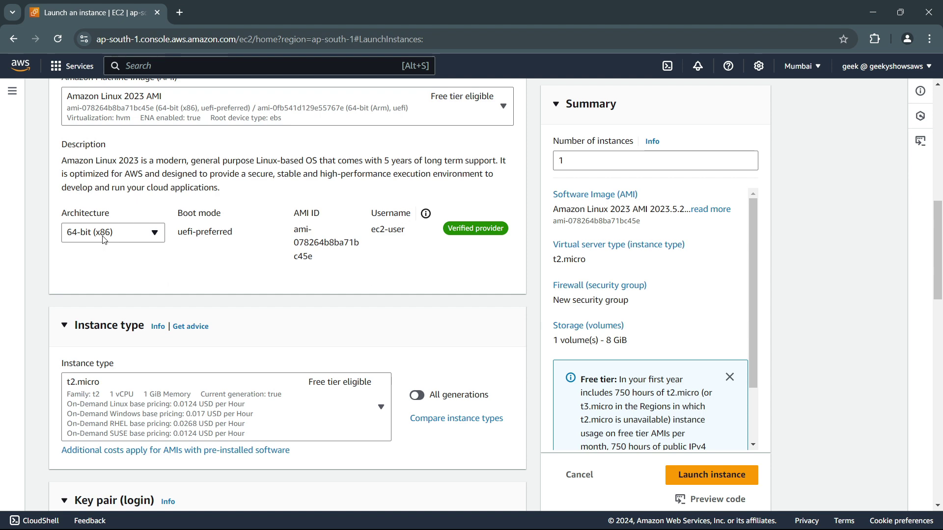
pyautogui.scroll(-1, 142, 243)
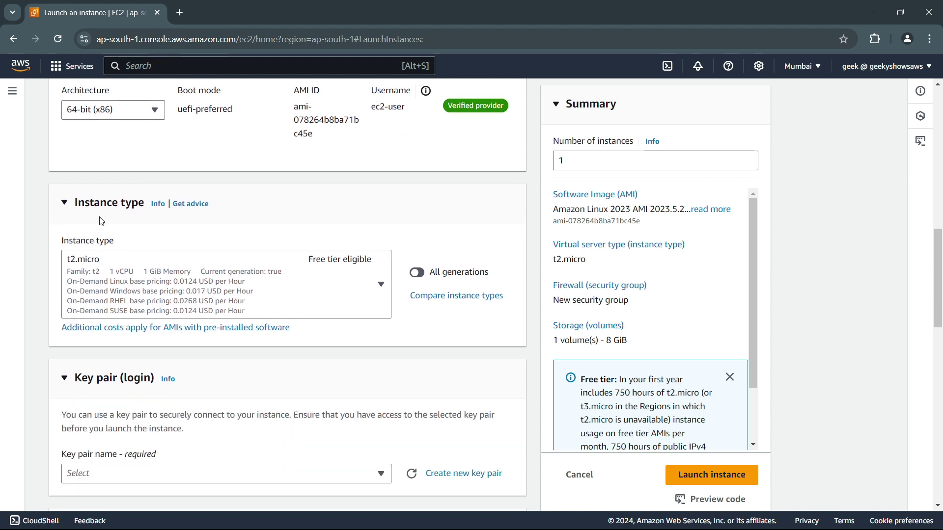
pyautogui.scroll(-6, 377, 324)
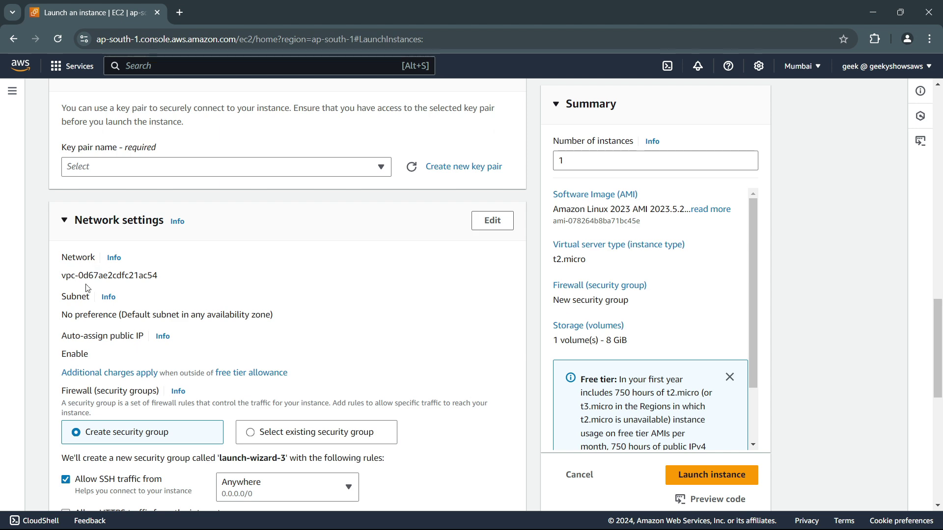
pyautogui.scroll(-3, 84, 307)
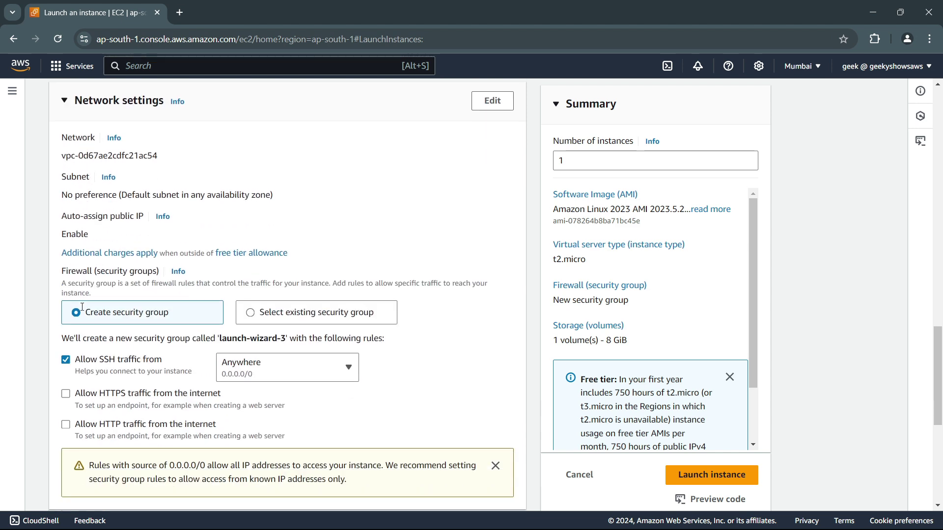
pyautogui.click(250, 313)
pyautogui.scroll(-3, 312, 327)
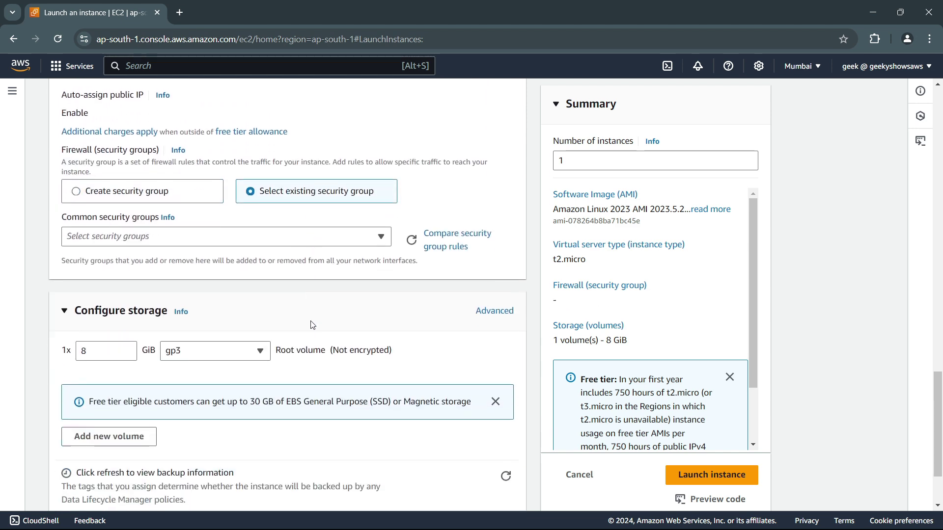
pyautogui.click(381, 233)
pyautogui.click(162, 281)
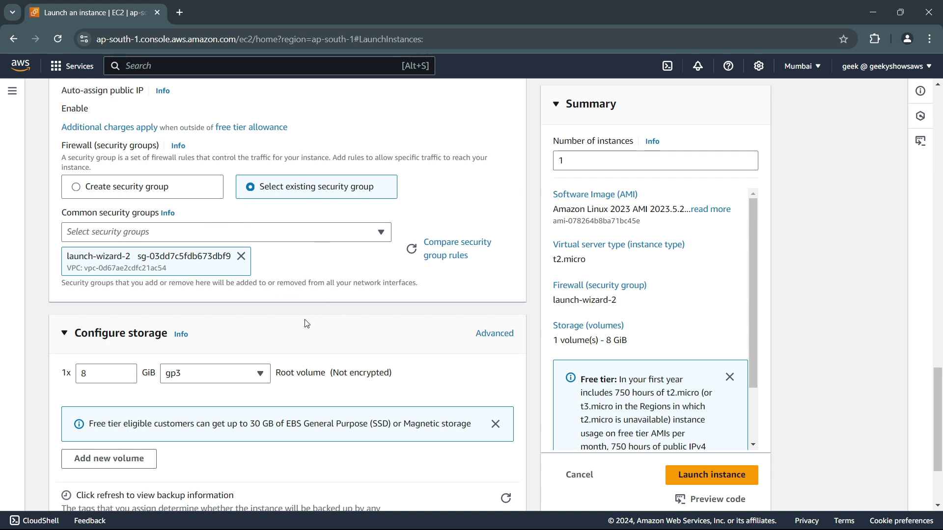
# Expand the instance's advanced details and assign it to the MyCluster placement group.
pyautogui.scroll(-3, 306, 324)
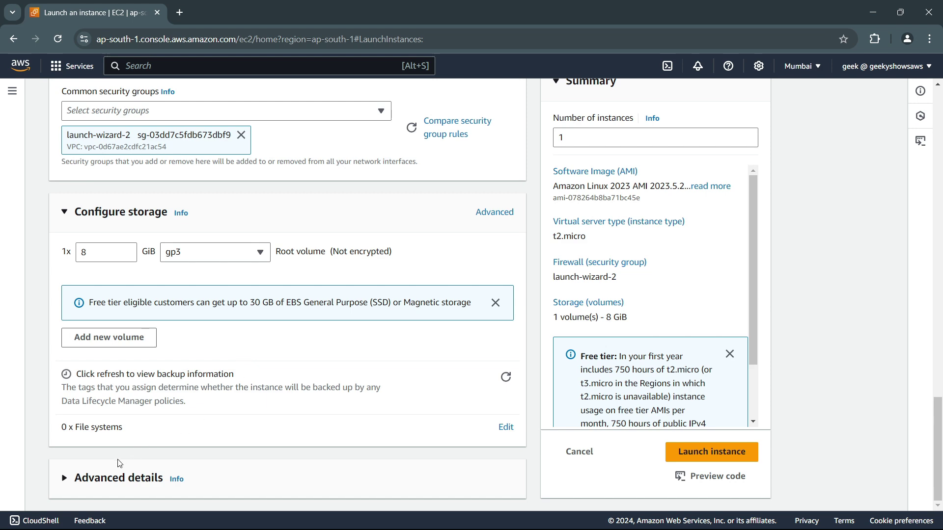
pyautogui.click(65, 479)
pyautogui.scroll(-5, 260, 390)
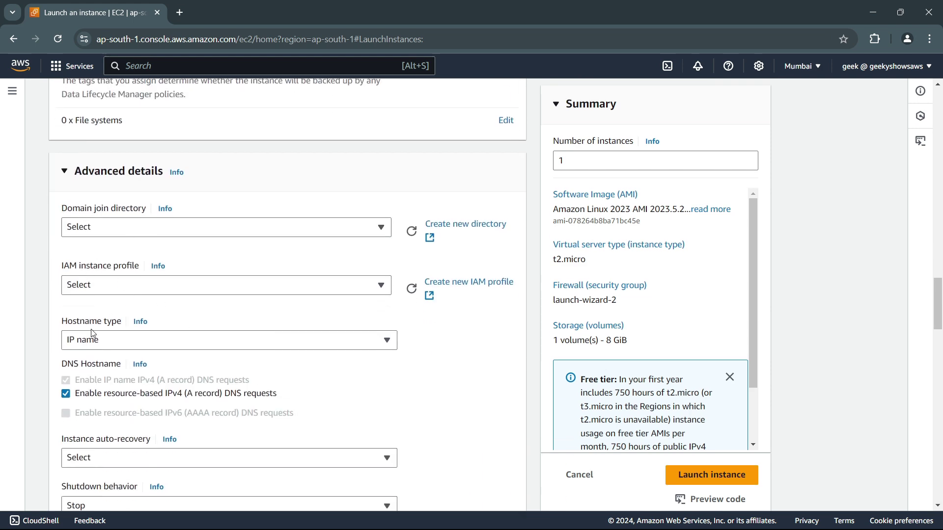
pyautogui.scroll(-3, 118, 353)
pyautogui.scroll(2, 127, 358)
pyautogui.scroll(-3, 142, 344)
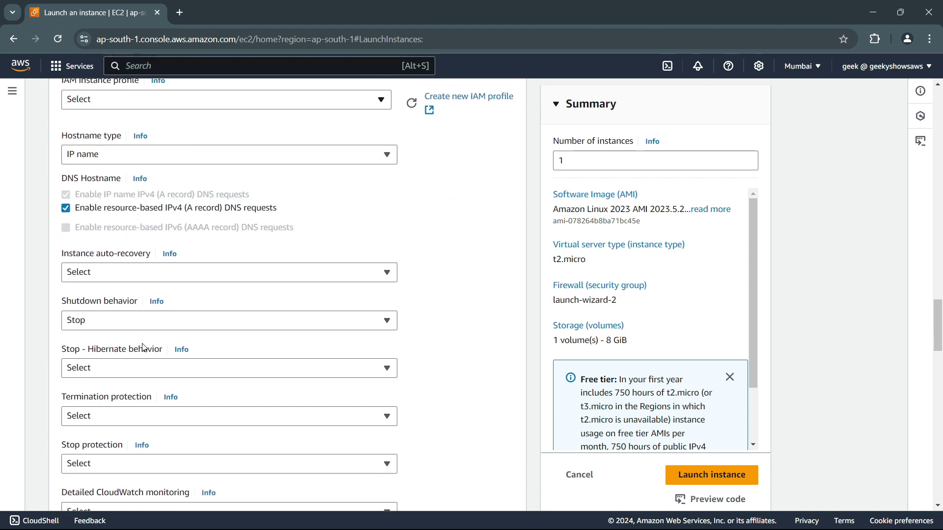
pyautogui.scroll(-5, 142, 348)
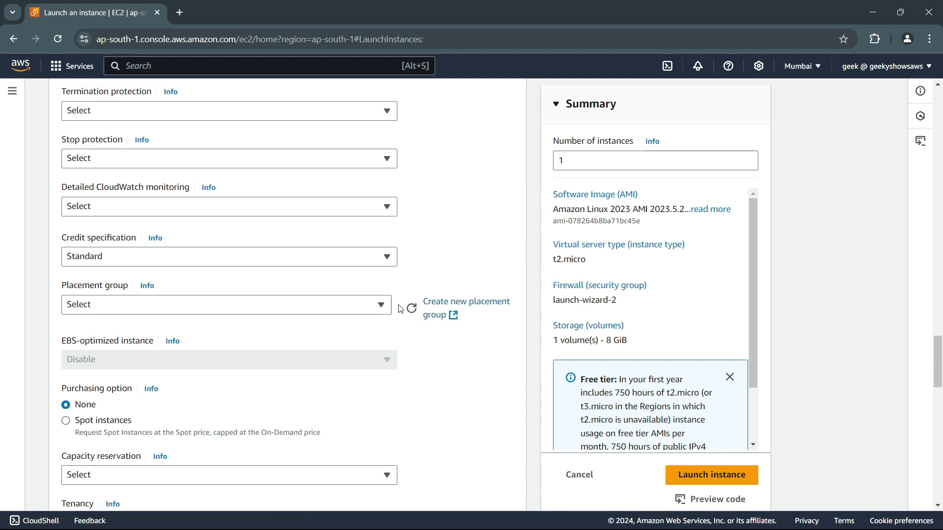
pyautogui.click(382, 307)
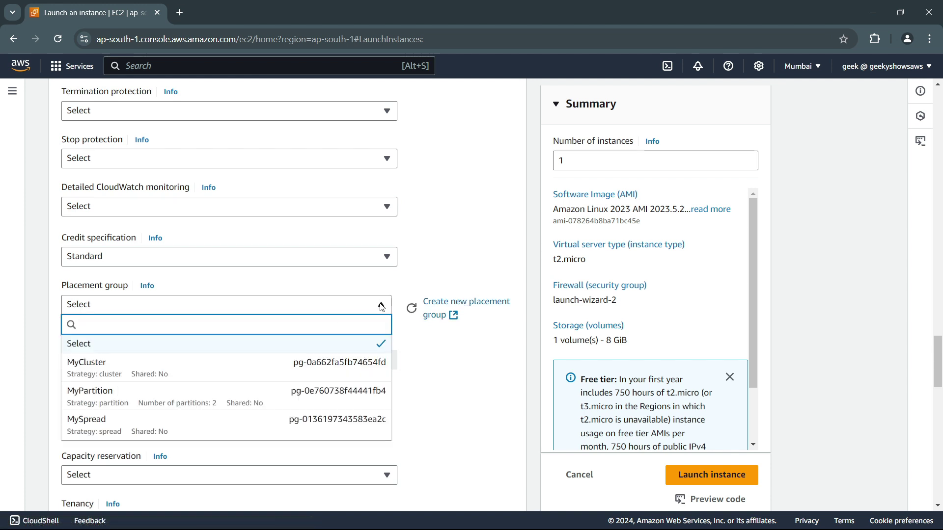
pyautogui.scroll(-3, 381, 308)
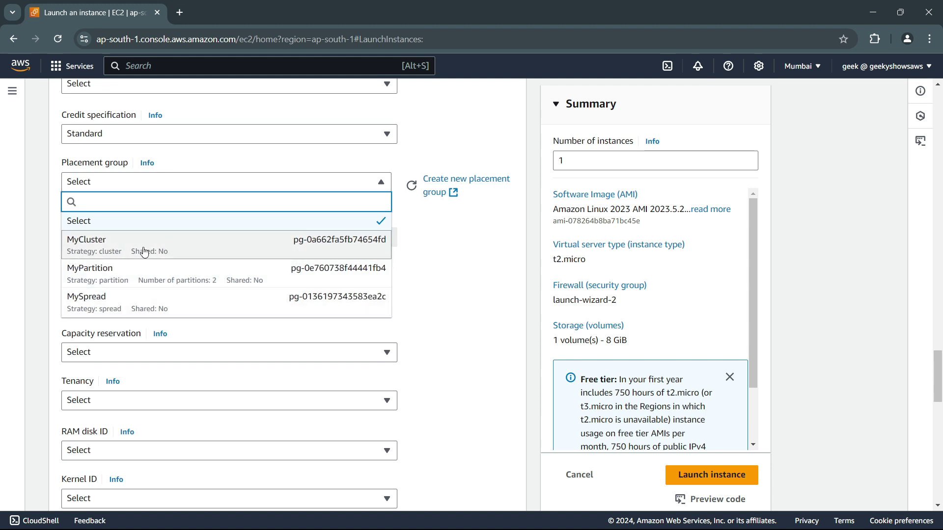
pyautogui.click(196, 248)
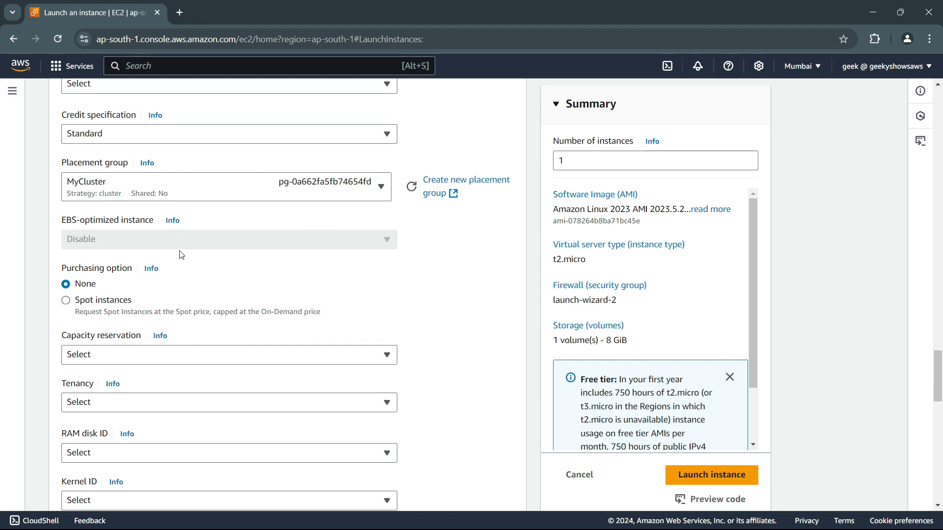
# Review the launch configuration, from the remaining advanced details back to the instance type, network and storage settings.
pyautogui.scroll(3, 449, 297)
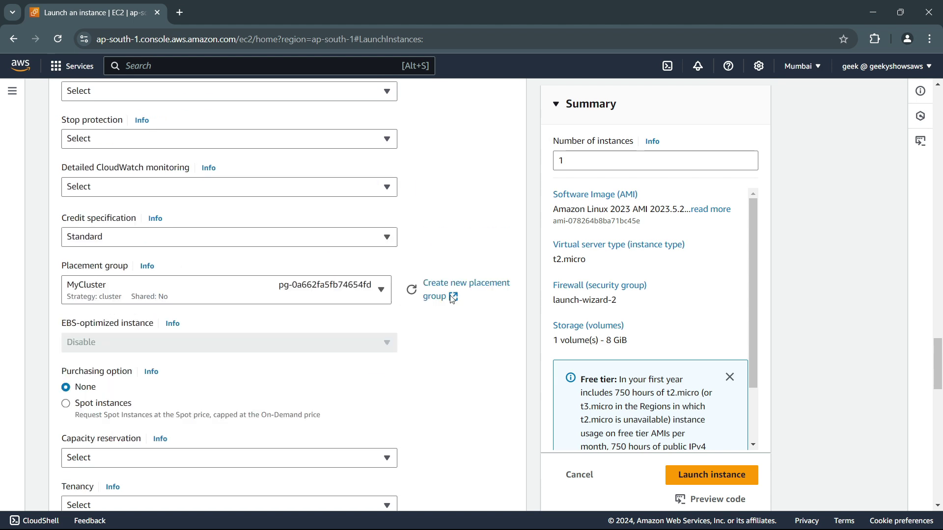
pyautogui.scroll(-12, 449, 297)
pyautogui.scroll(-1, 448, 300)
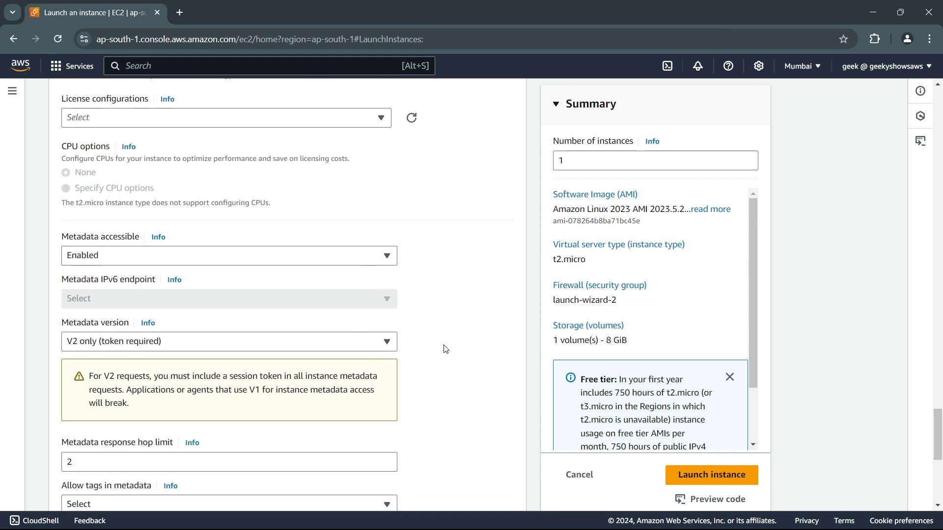
pyautogui.scroll(-5, 452, 346)
pyautogui.scroll(13, 453, 343)
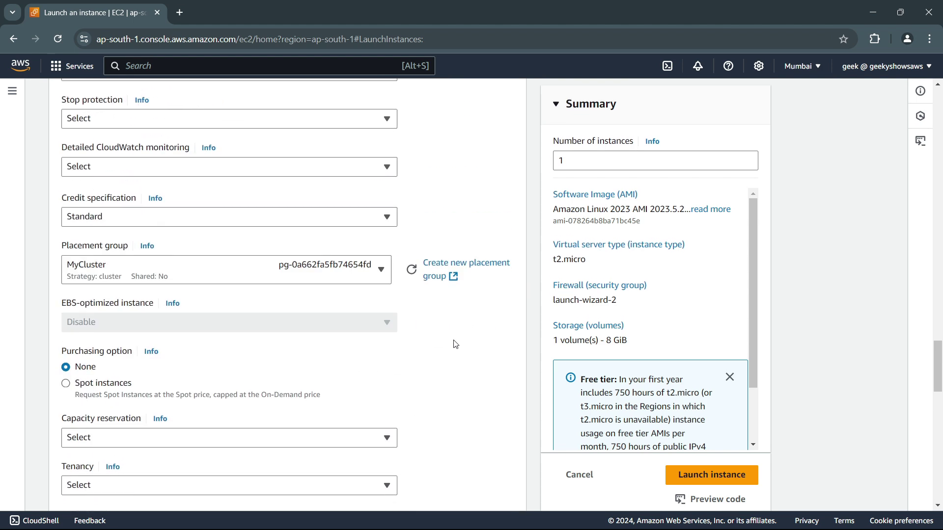
pyautogui.scroll(12, 455, 344)
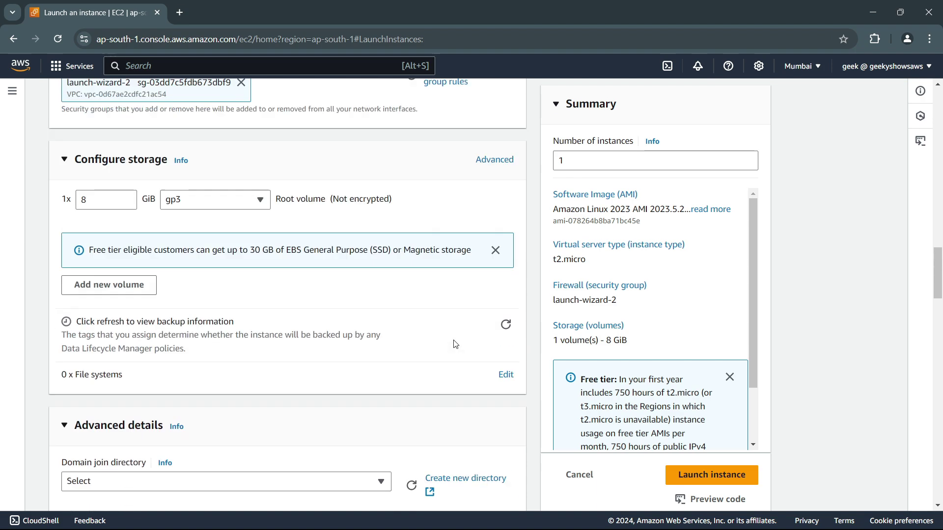
pyautogui.scroll(8, 456, 344)
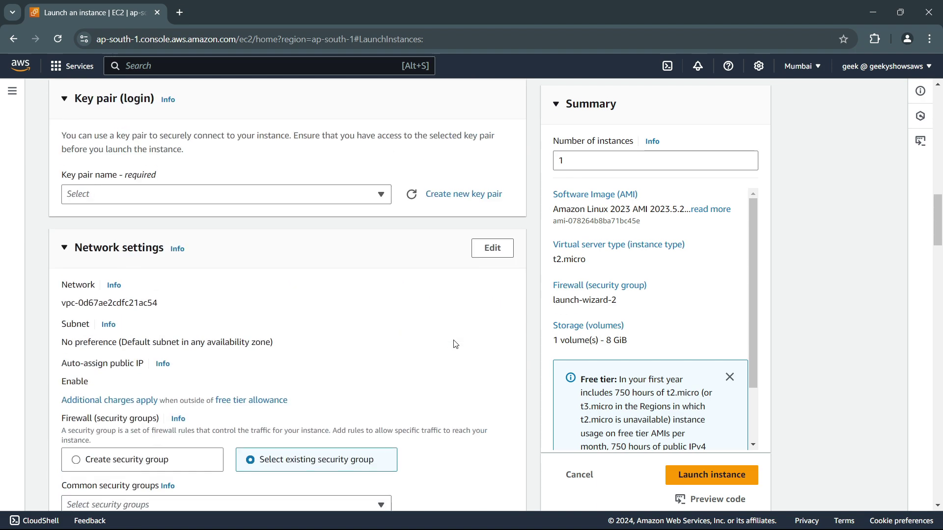
pyautogui.scroll(5, 456, 344)
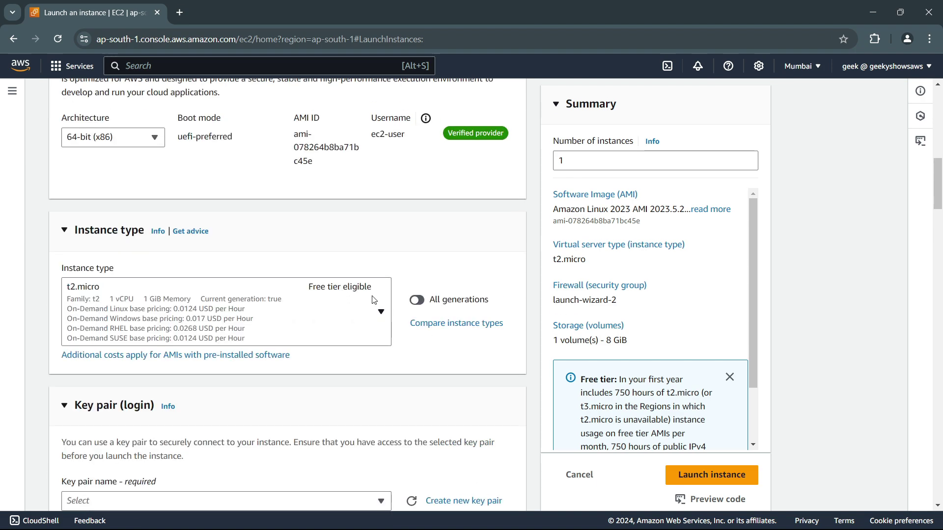
pyautogui.scroll(4, 373, 301)
pyautogui.scroll(-15, 378, 301)
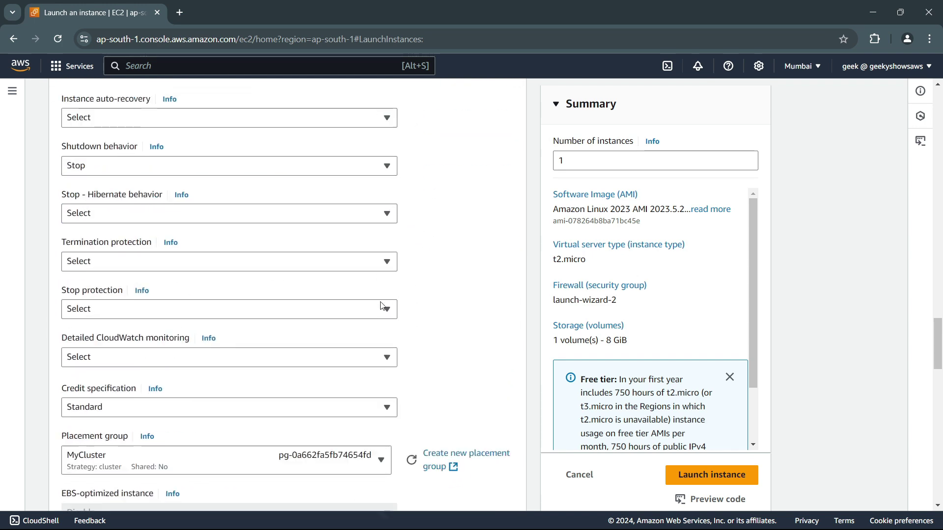
pyautogui.scroll(-15, 382, 307)
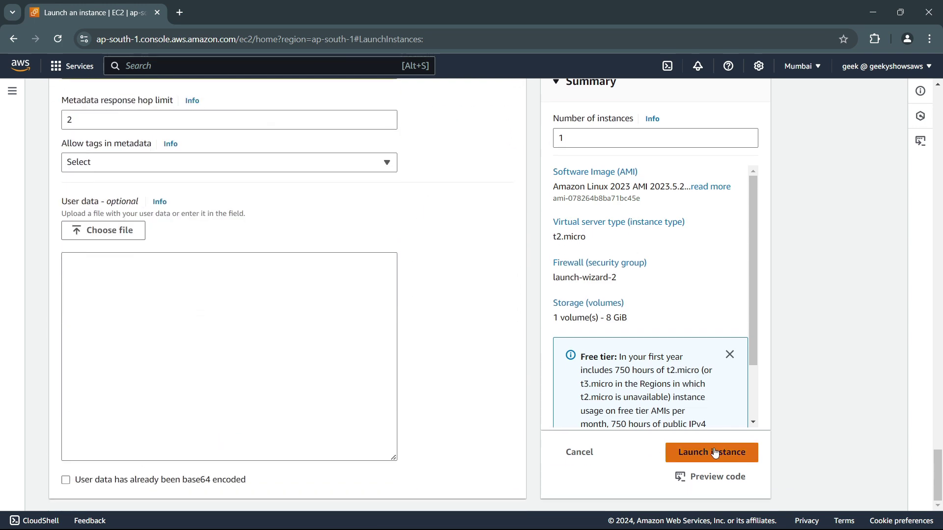
# Change the instance's placement group to MySpread.
pyautogui.scroll(15, 446, 308)
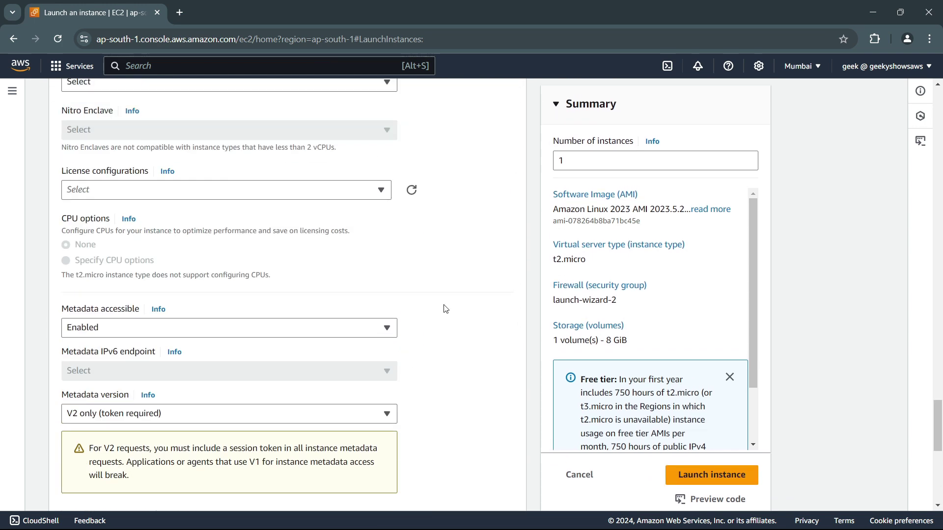
pyautogui.scroll(2, 445, 308)
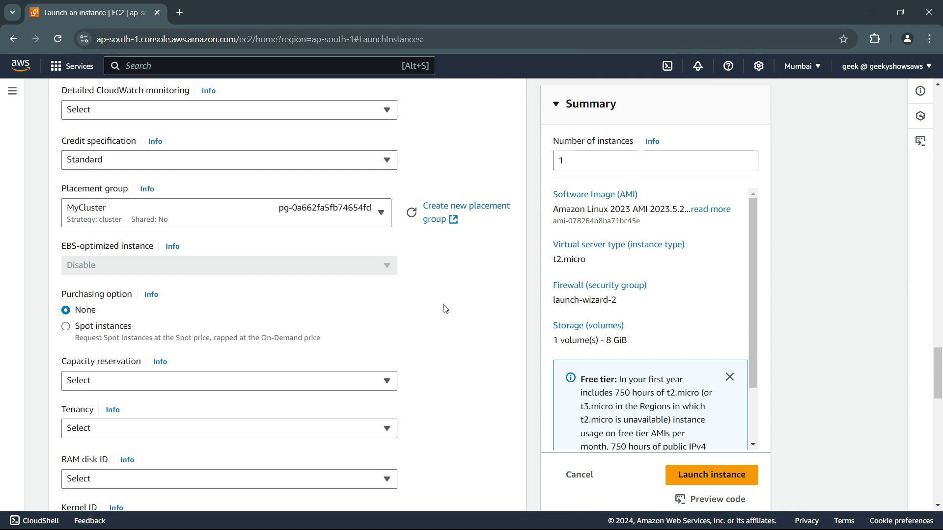
pyautogui.scroll(3, 445, 308)
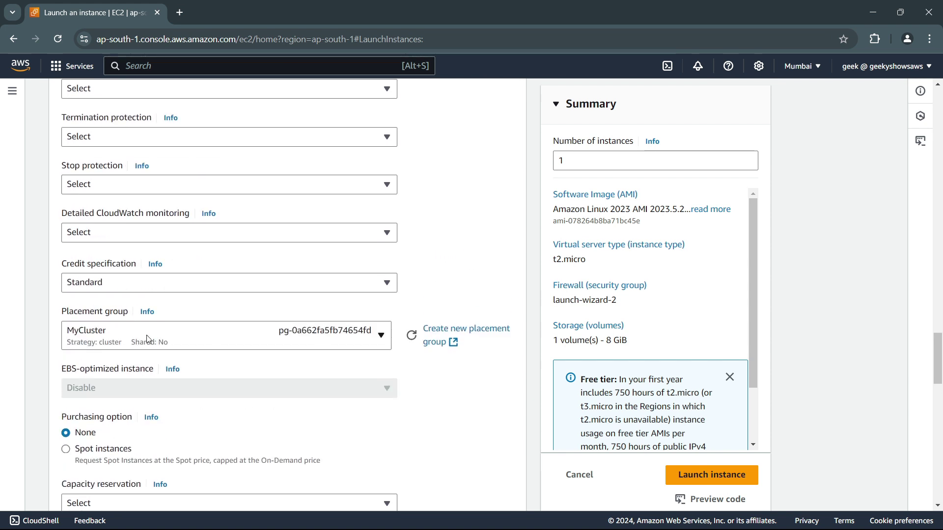
pyautogui.click(380, 339)
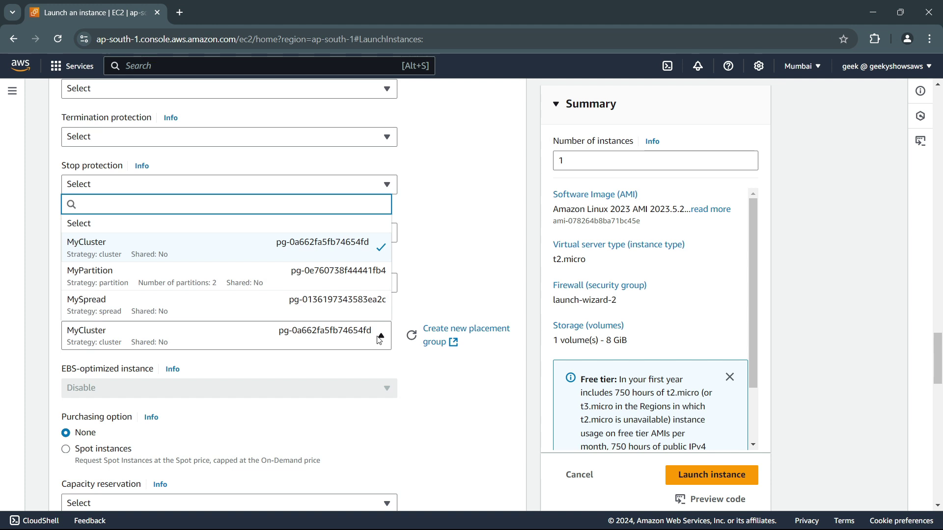
pyautogui.click(160, 307)
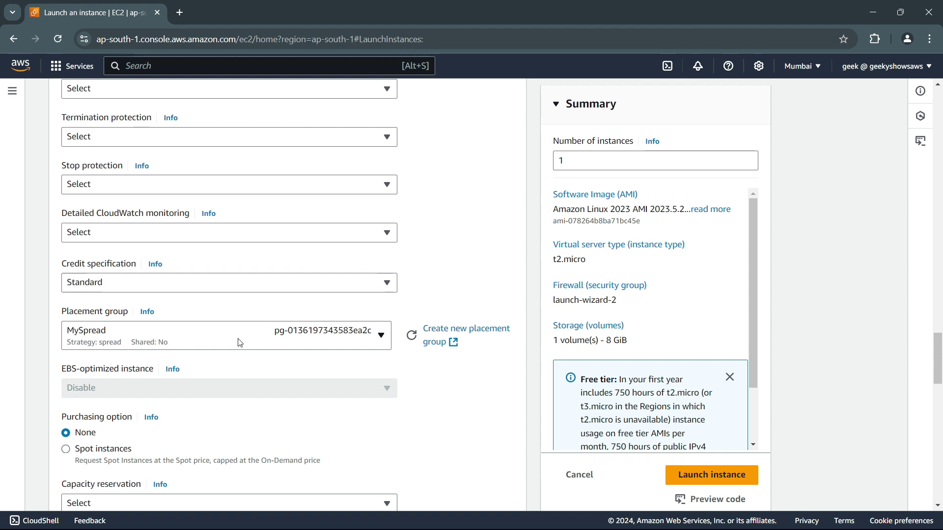
# Change the instance's placement group to MyPartition and look at the target partition setting.
pyautogui.click(389, 334)
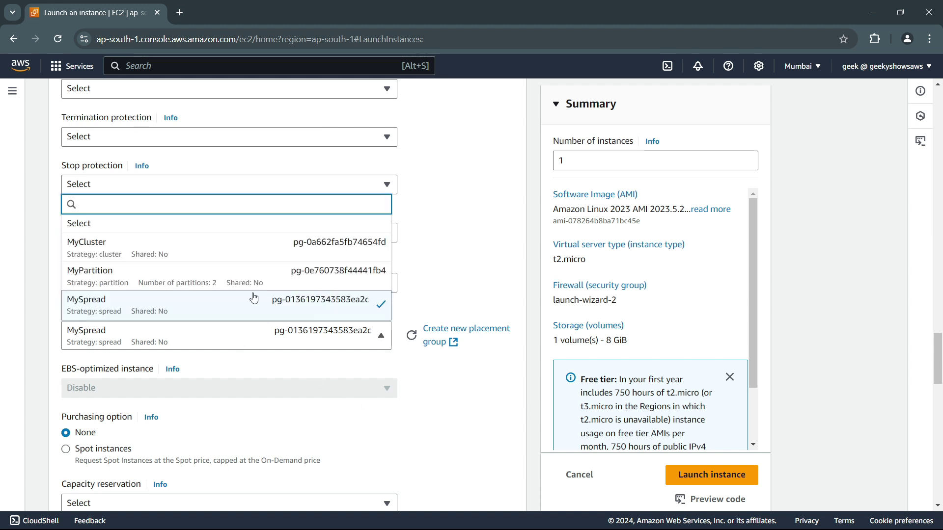
pyautogui.click(201, 285)
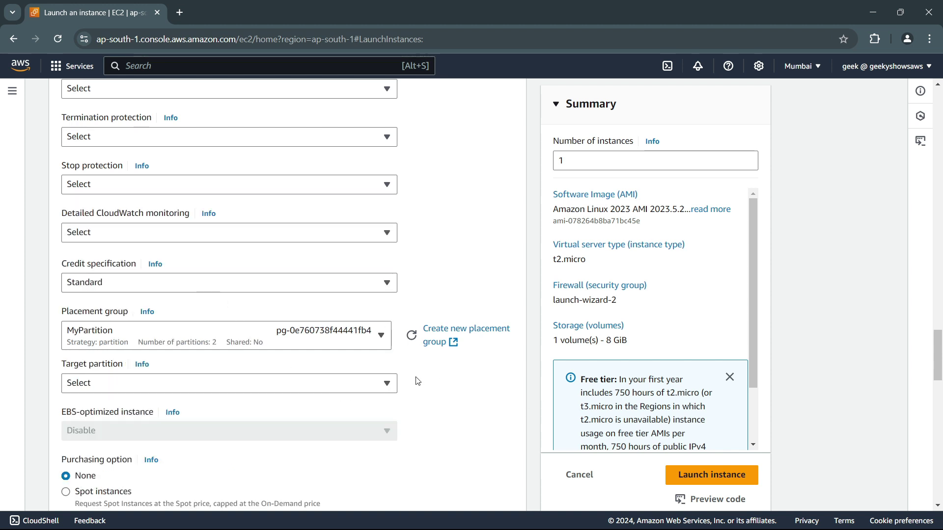
pyautogui.scroll(-1, 417, 379)
pyautogui.scroll(-1, 227, 274)
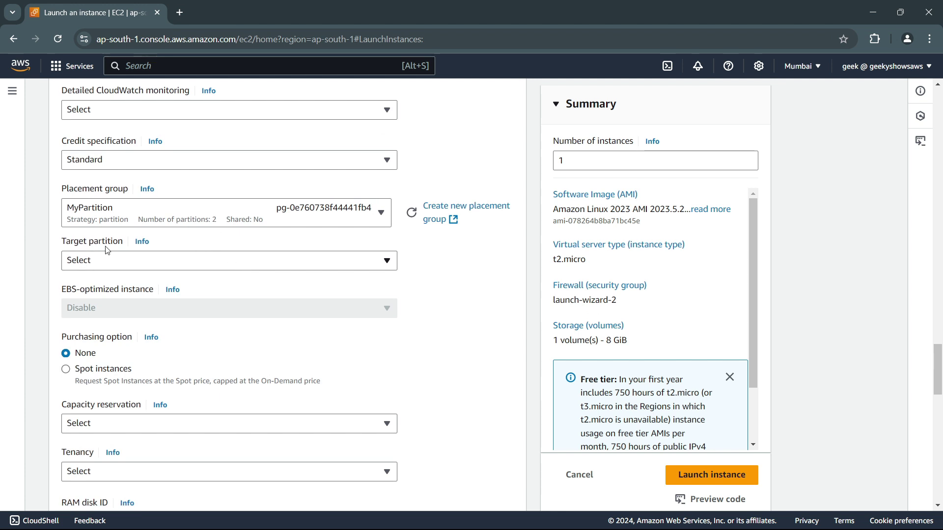
# Set the instance's target partition to 1 for the MyPartition placement group.
pyautogui.click(370, 260)
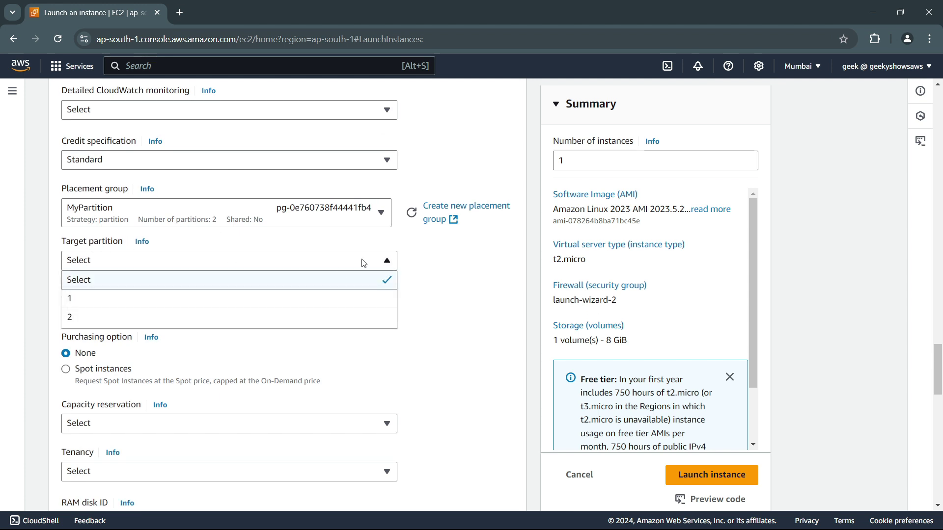
pyautogui.click(250, 296)
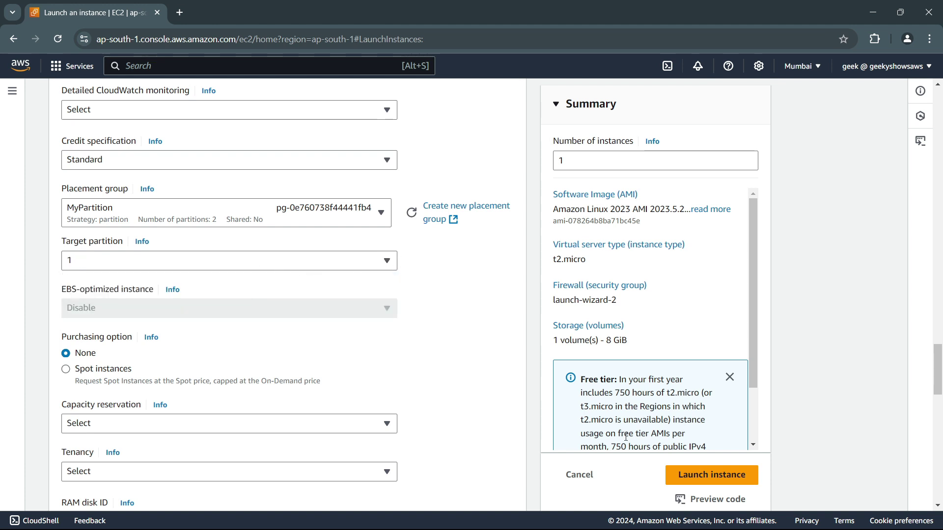
pyautogui.moveTo(737, 528)
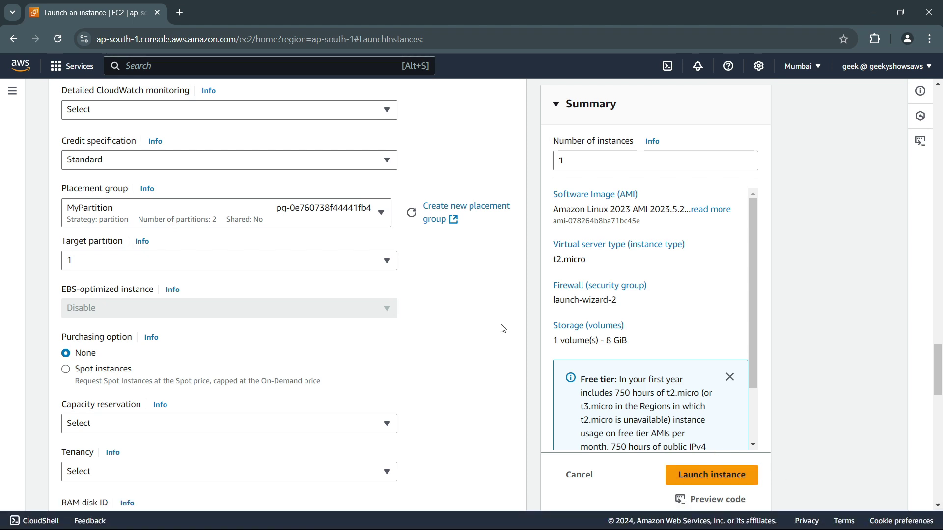
# Look through the whole launch form, from the instance name and machine image to the key pair, network and advanced details.
pyautogui.scroll(-5, 475, 322)
pyautogui.scroll(10, 475, 322)
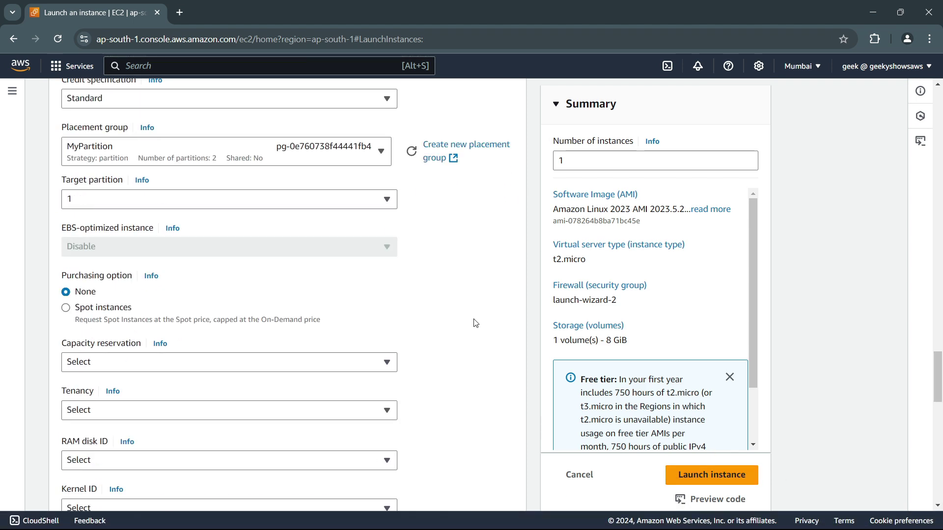
pyautogui.scroll(15, 472, 309)
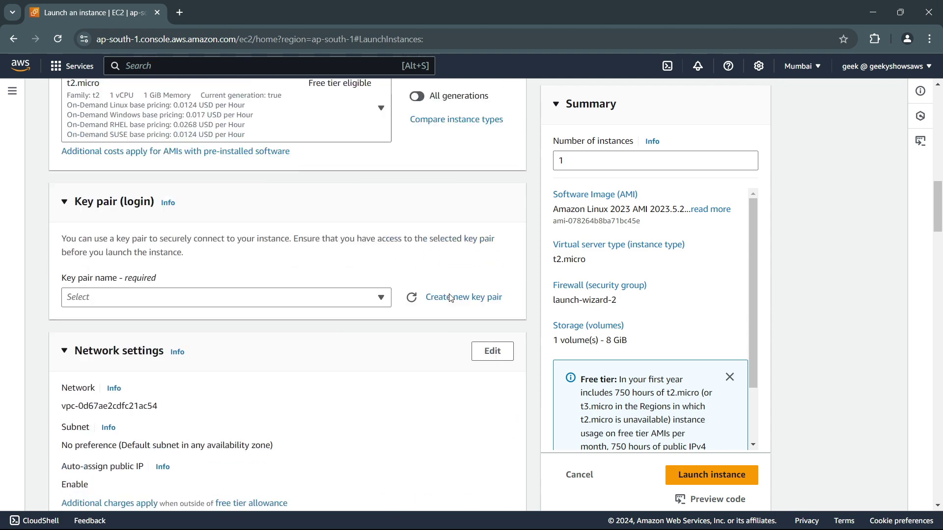
pyautogui.scroll(6, 452, 294)
pyautogui.scroll(-1, 454, 289)
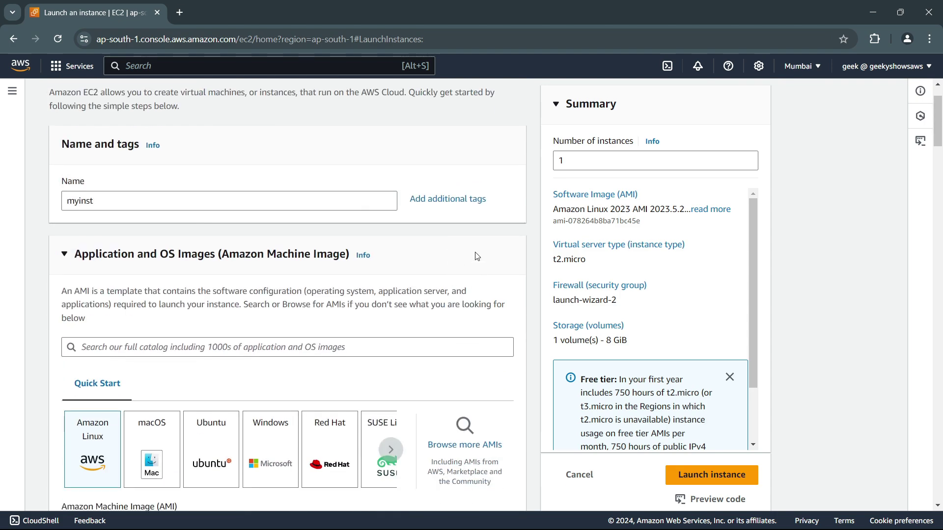
pyautogui.scroll(-18, 477, 256)
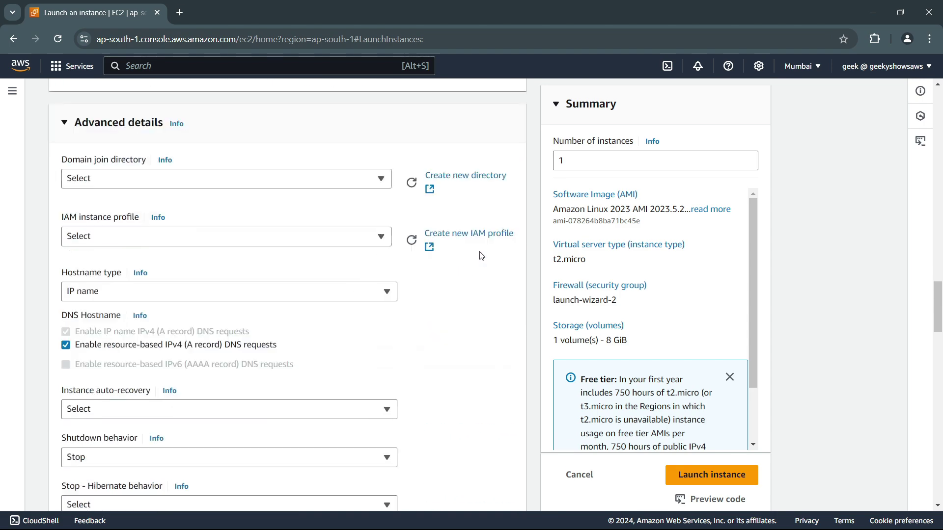
pyautogui.scroll(-14, 481, 255)
pyautogui.scroll(18, 481, 256)
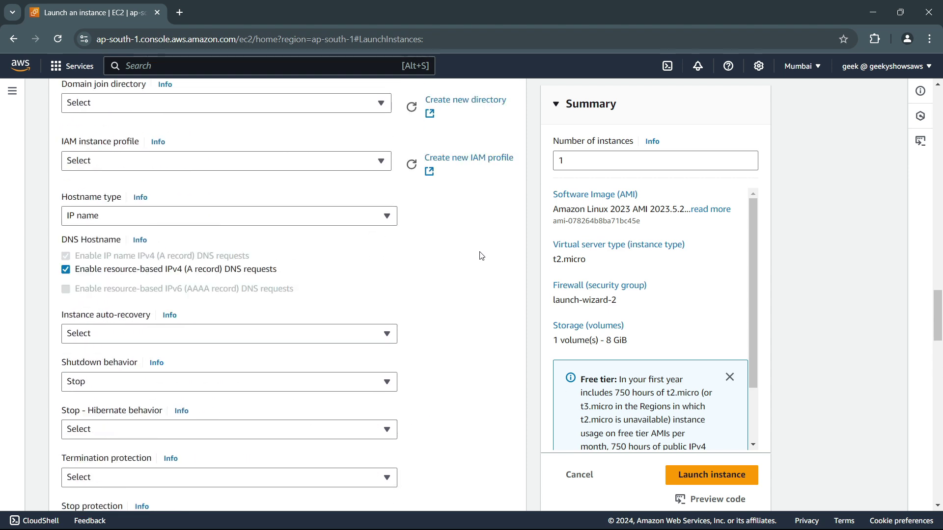
pyautogui.scroll(12, 482, 256)
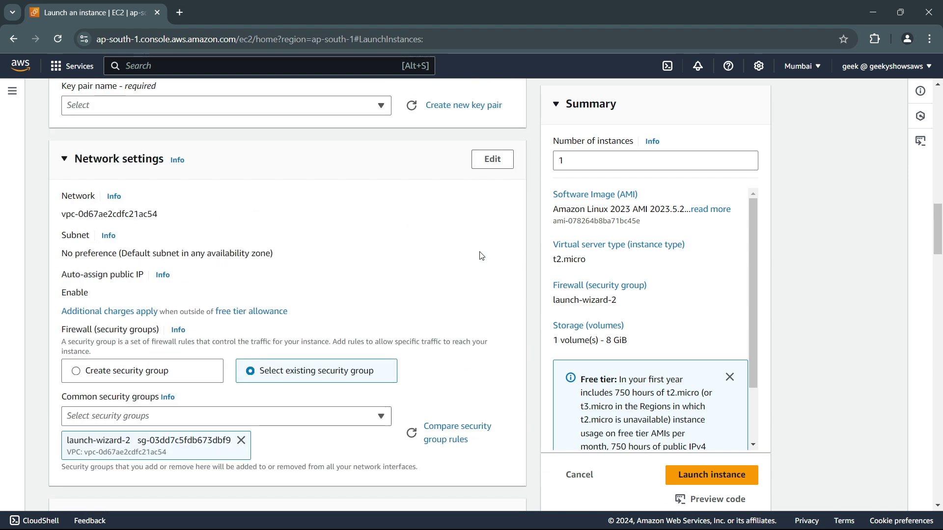
pyautogui.scroll(5, 482, 256)
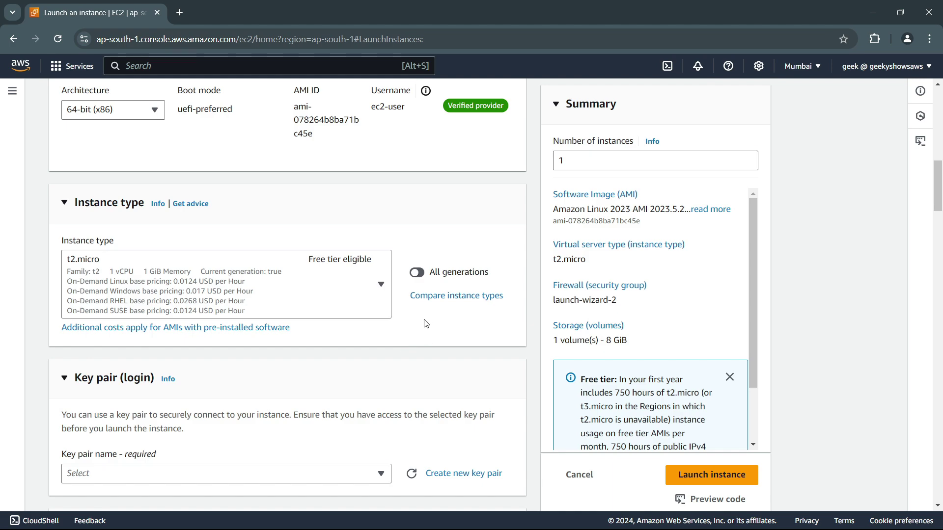
pyautogui.scroll(9, 370, 268)
pyautogui.scroll(3, 370, 268)
pyautogui.scroll(-12, 370, 268)
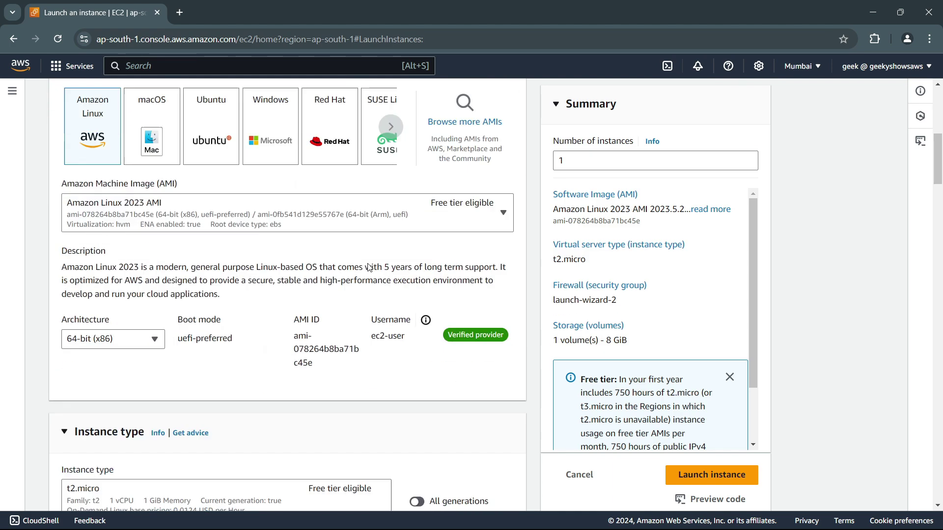
pyautogui.scroll(8, 372, 314)
pyautogui.scroll(5, 372, 315)
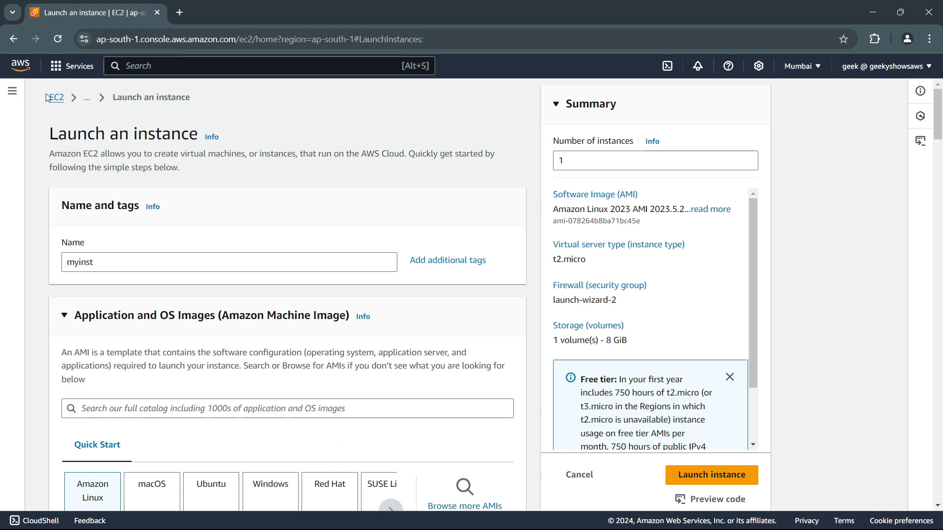
# Leave the launch form without launching the instance and go to the EC2 Placement Groups list.
pyautogui.click(12, 91)
pyautogui.scroll(-5, 32, 362)
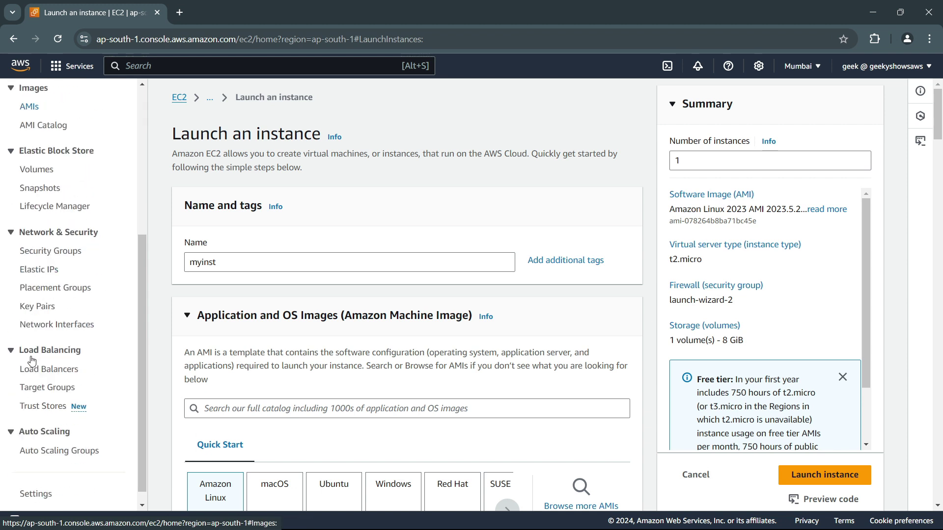
pyautogui.click(68, 292)
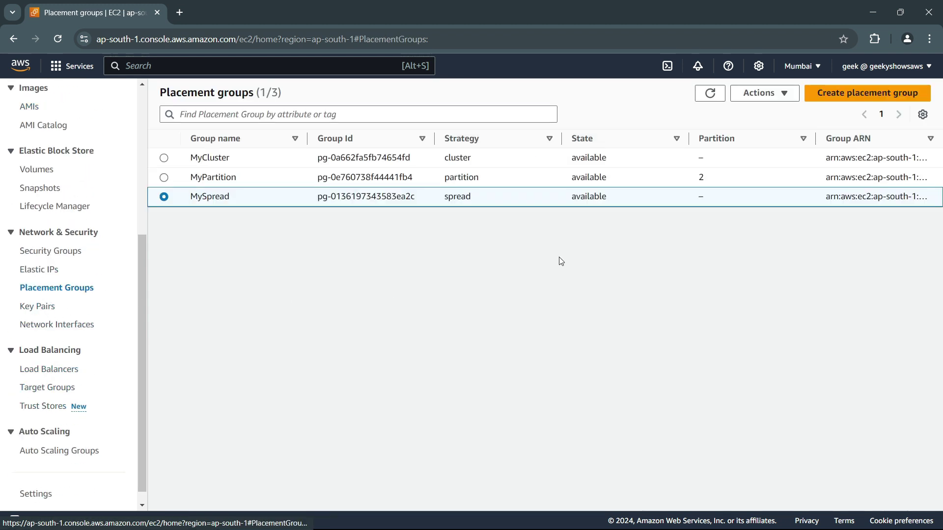
# Delete the MyCluster placement group, entering "Delete" as the confirmation text.
pyautogui.click(165, 159)
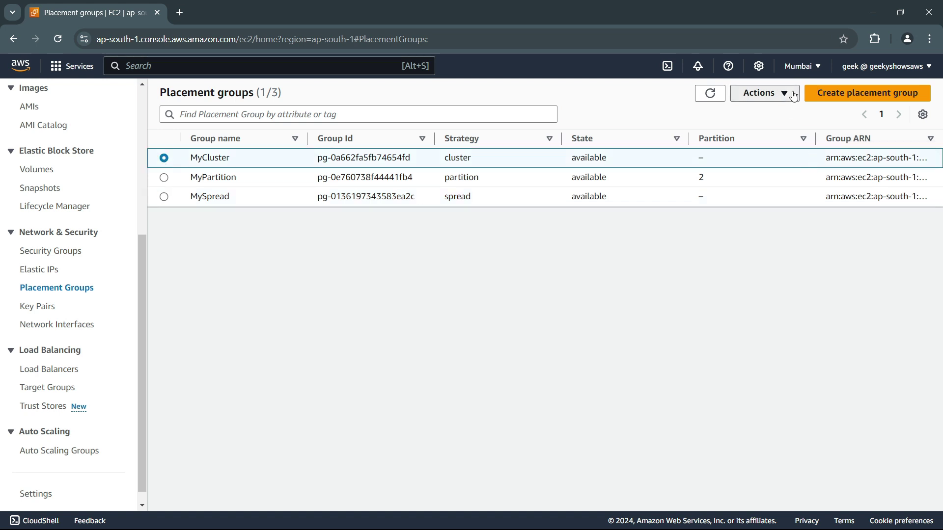
pyautogui.click(774, 93)
pyautogui.click(757, 130)
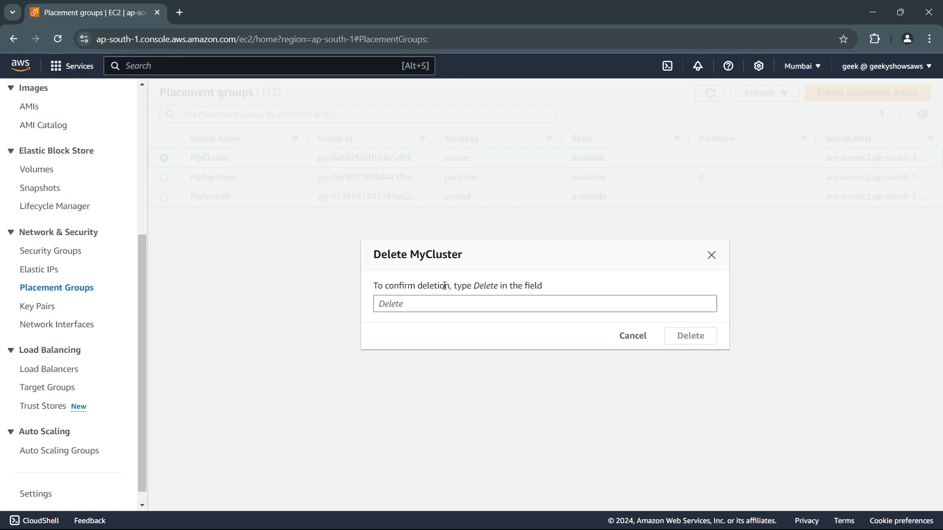
pyautogui.click(483, 301)
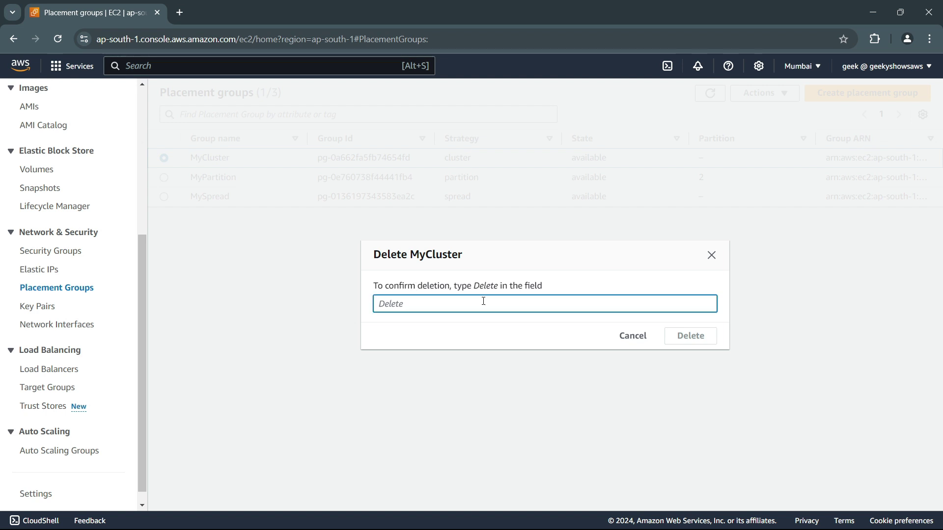
pyautogui.doubleClick(482, 287)
pyautogui.hotkey('ctrl', 'c')
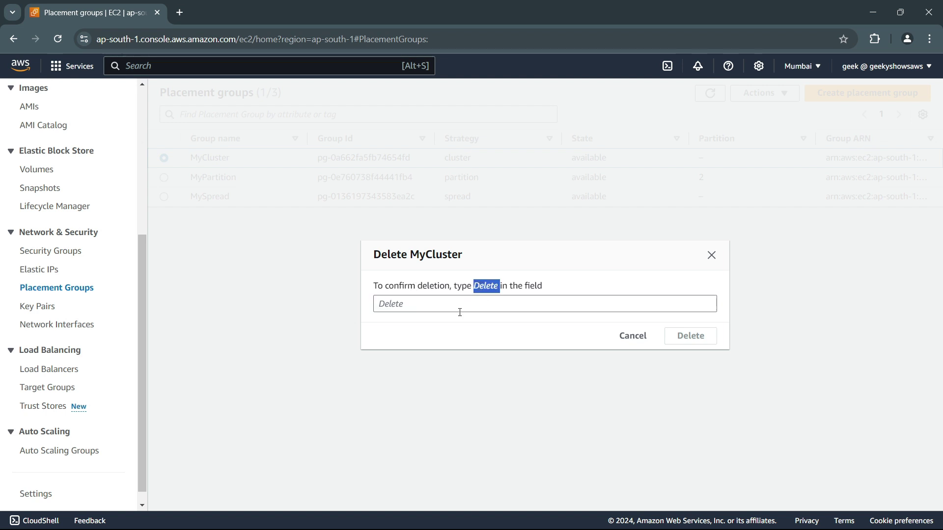
pyautogui.click(450, 303)
pyautogui.hotkey('ctrl', 'v')
pyautogui.press('BackSpace')
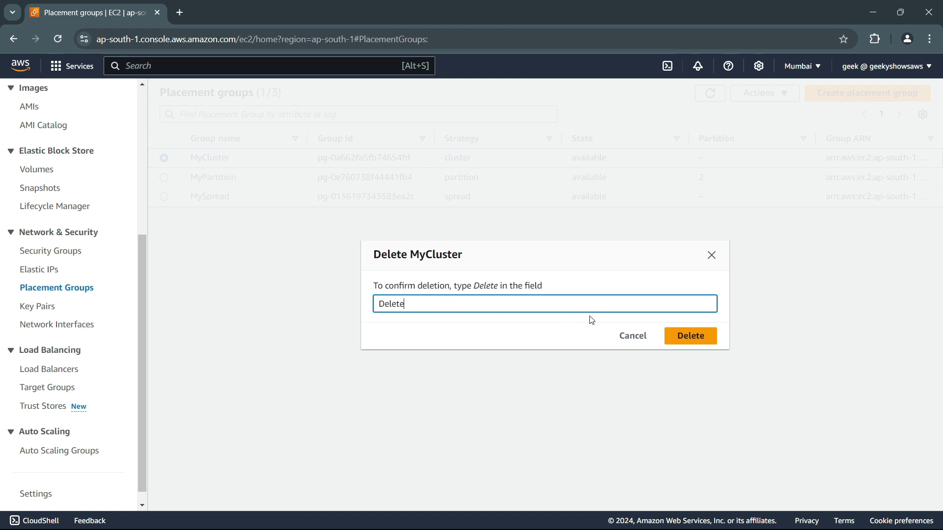
pyautogui.click(690, 336)
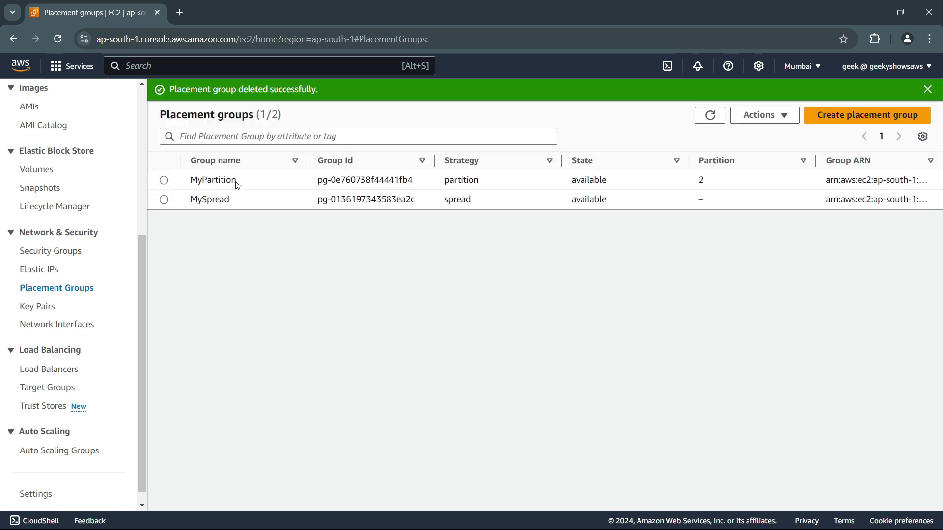
# Delete the MyPartition placement group, confirming with the text "Delete".
pyautogui.click(166, 181)
pyautogui.click(781, 116)
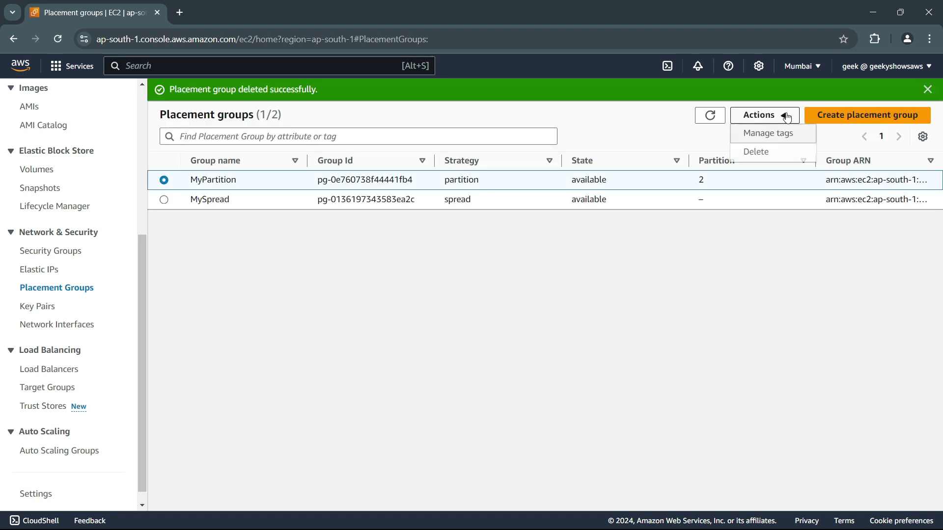
pyautogui.click(752, 154)
pyautogui.hotkey('ctrl', 'v')
pyautogui.press('BackSpace')
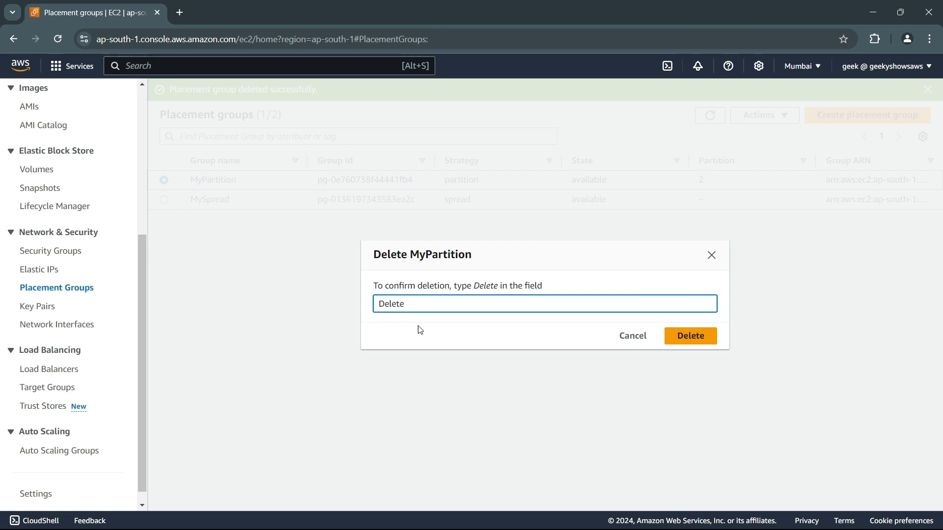
pyautogui.click(676, 336)
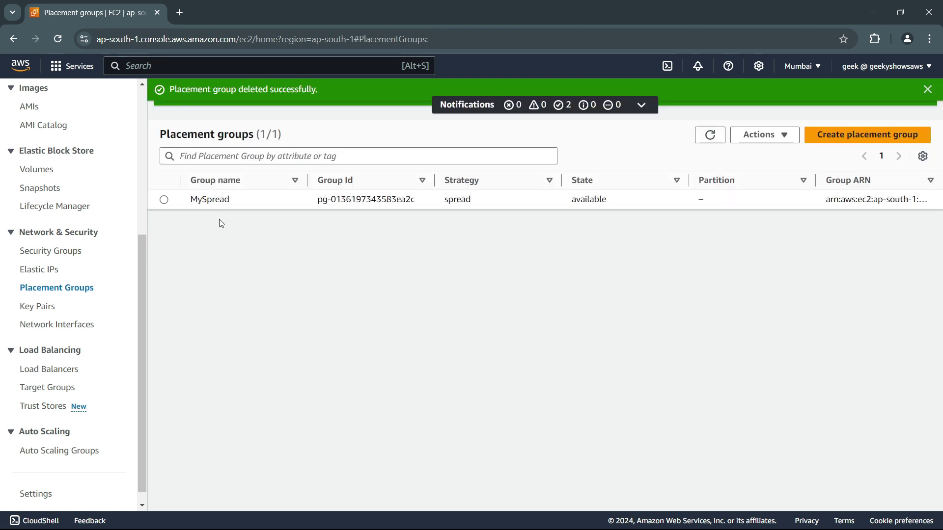
# Delete the MySpread placement group with the confirmation text "Delete" and dismiss the deletion notifications.
pyautogui.click(165, 200)
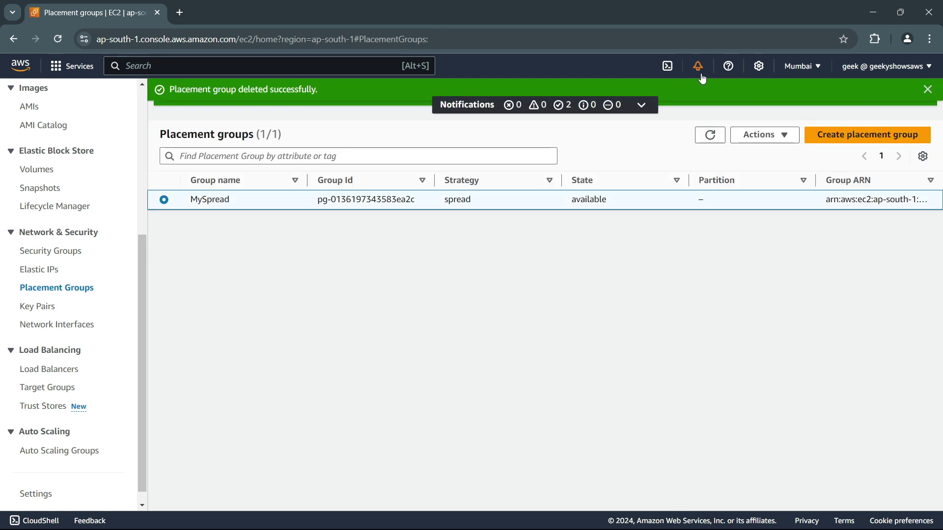
pyautogui.click(806, 74)
pyautogui.click(793, 68)
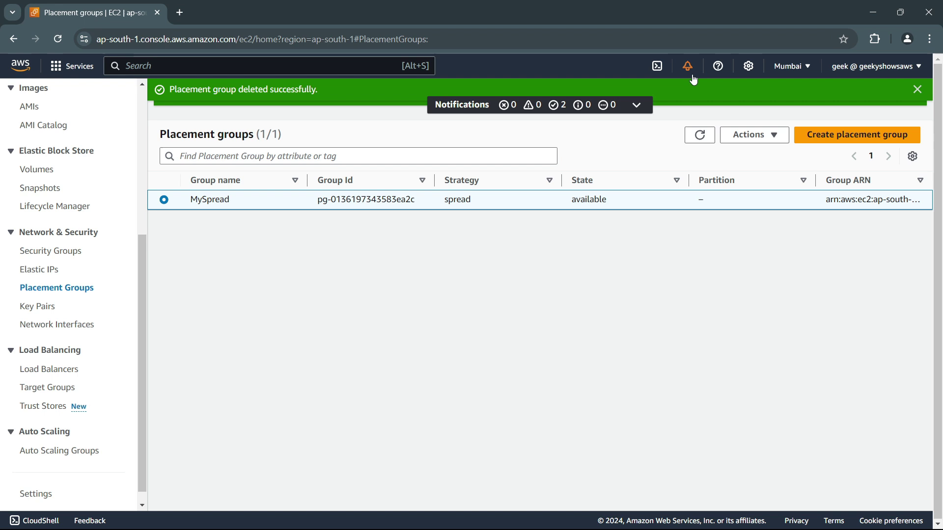
pyautogui.click(759, 138)
pyautogui.click(749, 171)
pyautogui.click(391, 305)
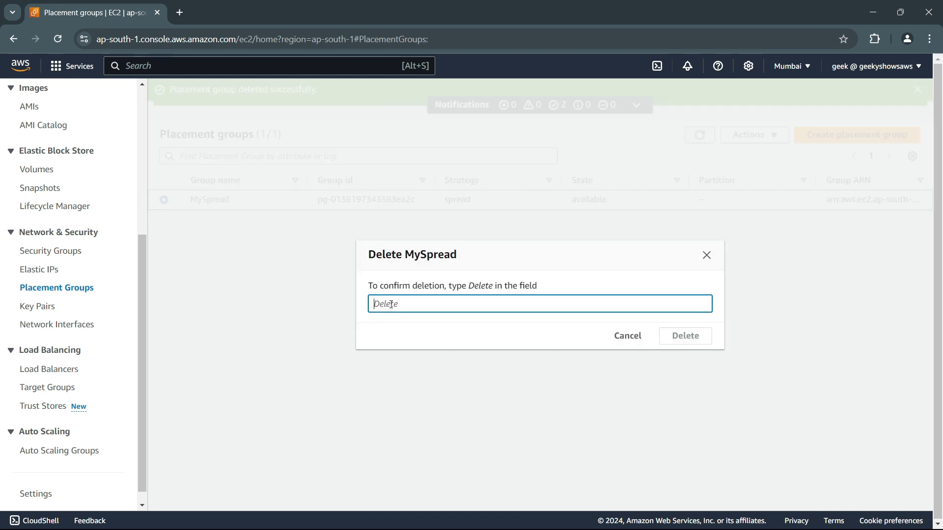
pyautogui.write('Delete')
pyautogui.press('Return')
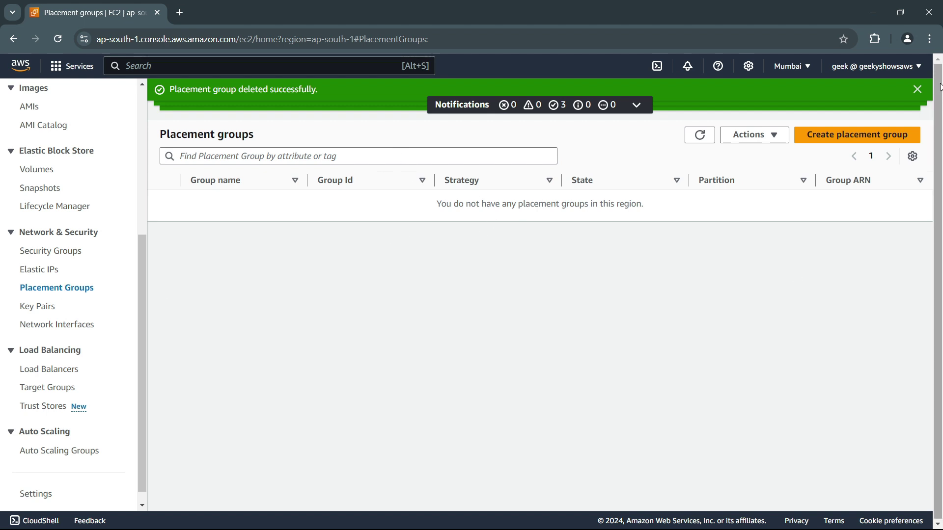
pyautogui.click(916, 90)
pyautogui.click(916, 90)
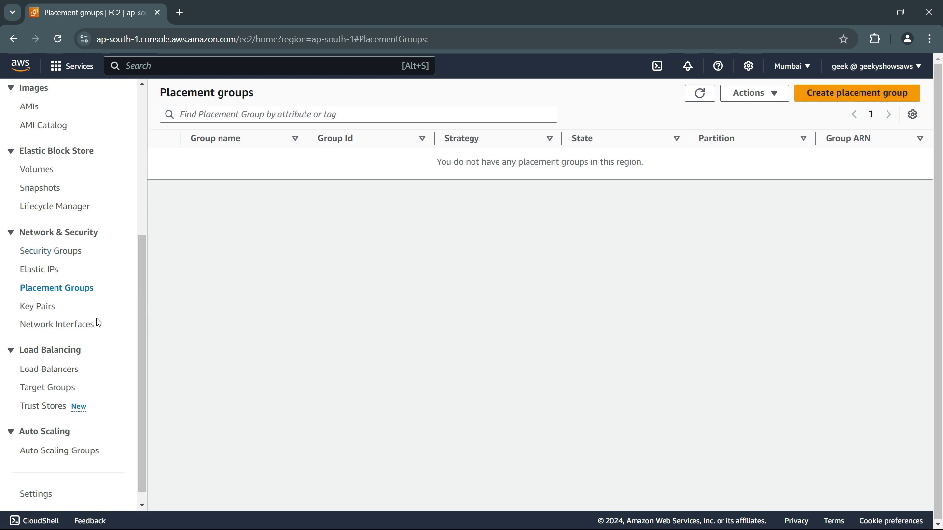
pyautogui.scroll(5, 99, 323)
pyautogui.scroll(-4, 100, 321)
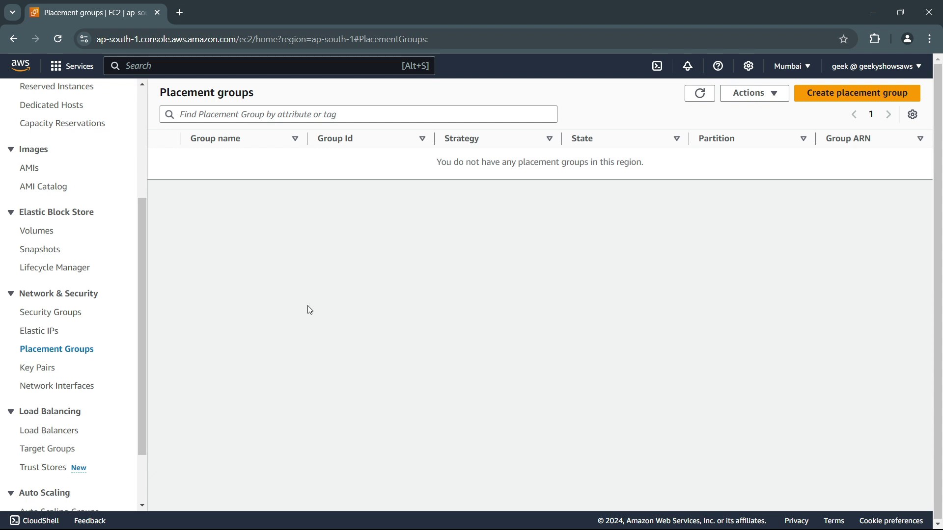
pyautogui.scroll(4, 75, 263)
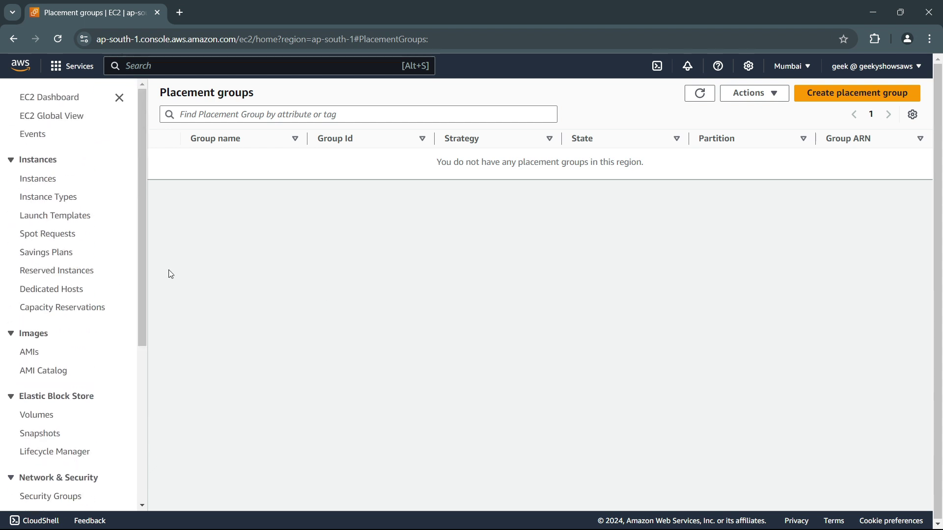